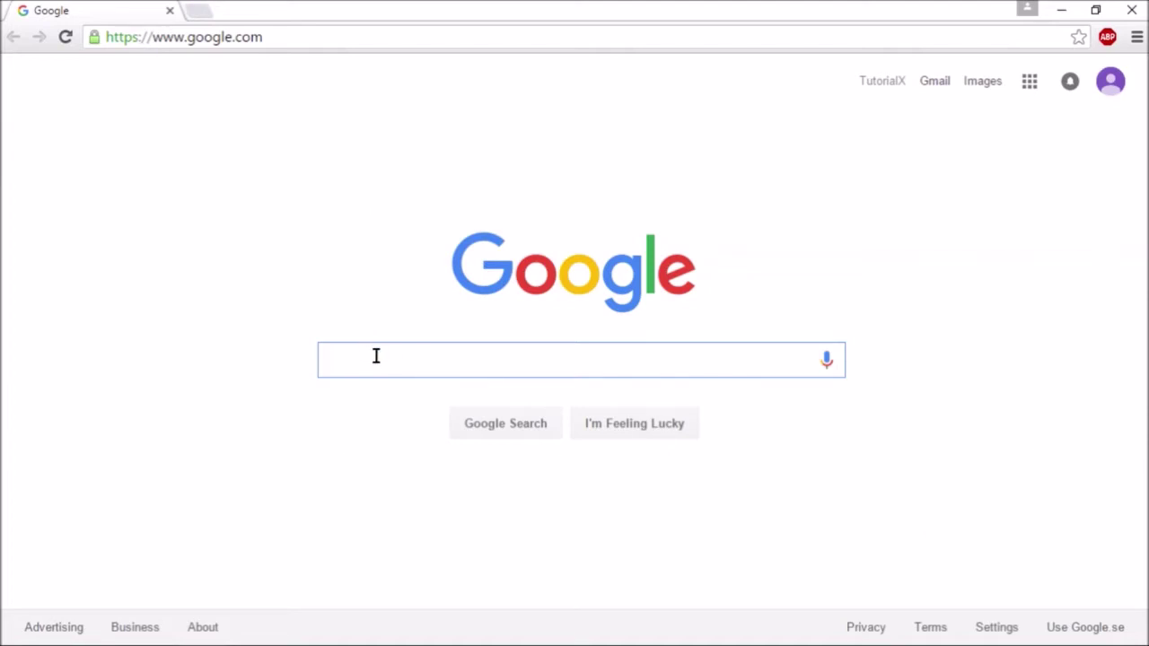
# - Search Google for 'ubuntu' and open the official ubuntu.com site
pyautogui.write('ntu')
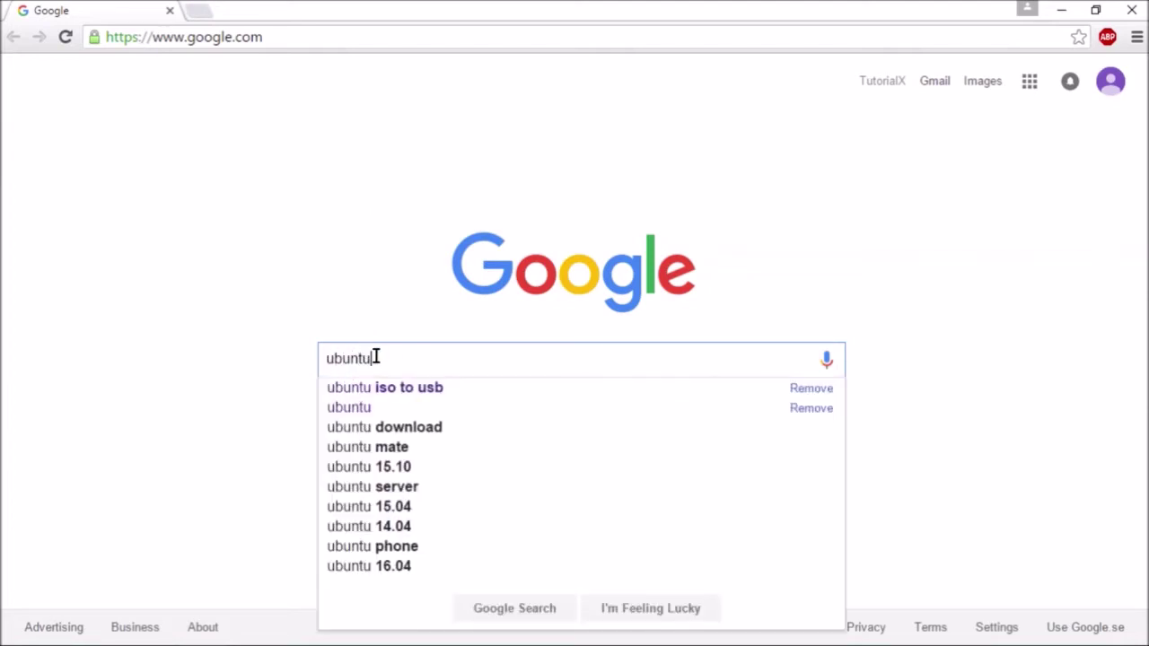
pyautogui.press('Return')
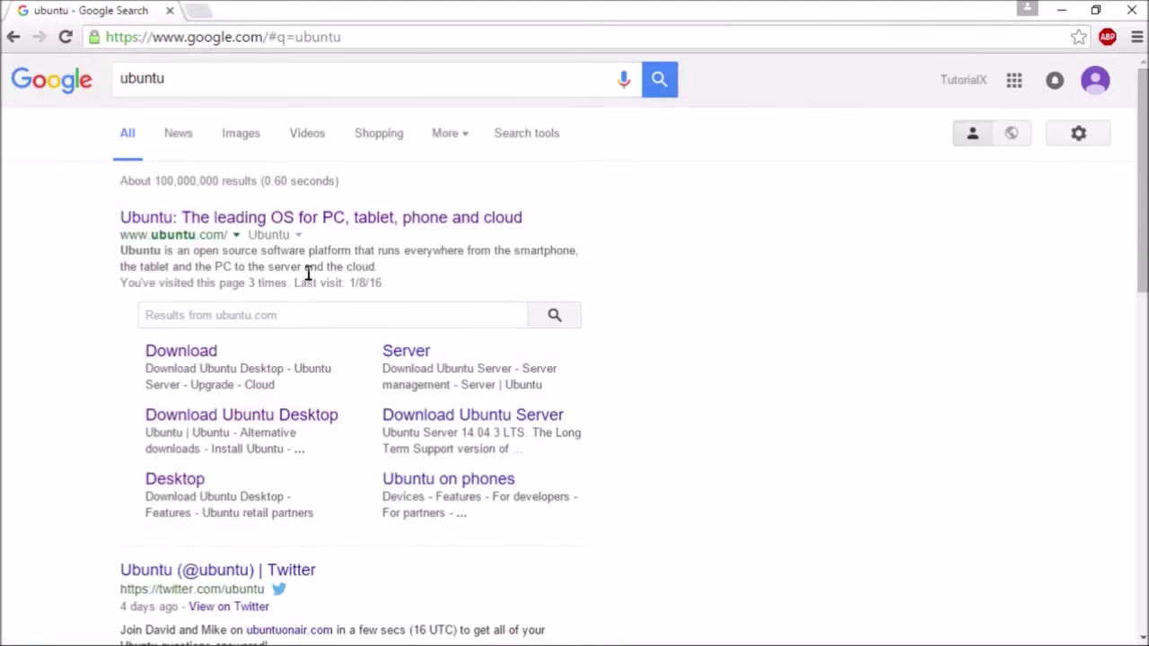
pyautogui.click(318, 221)
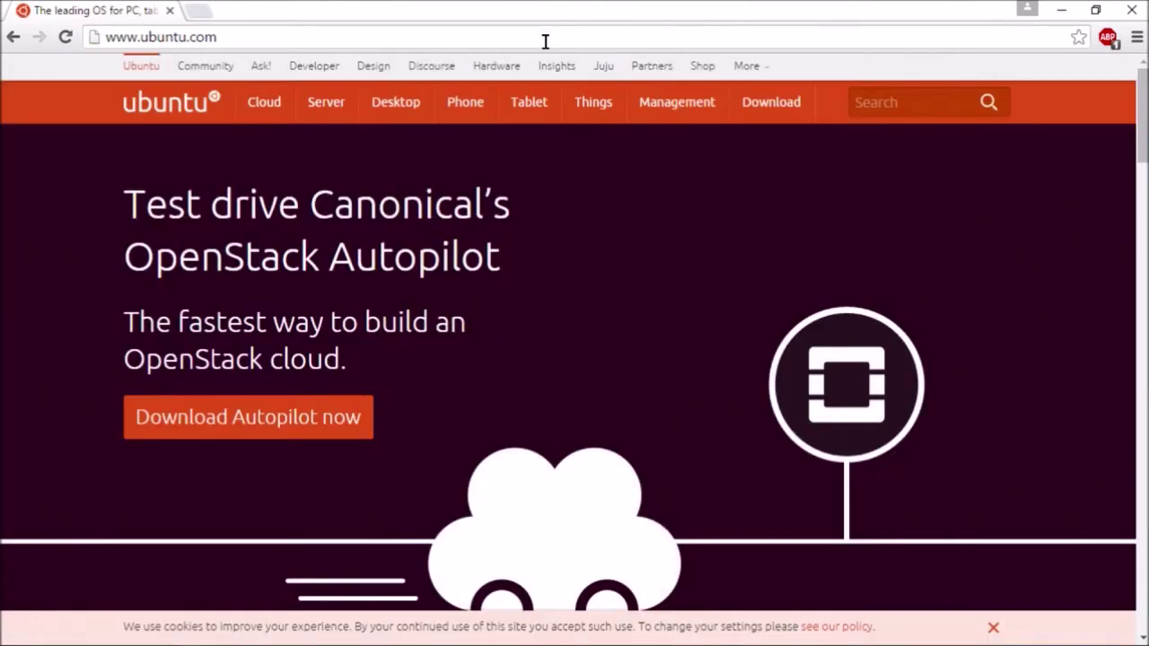
# - Open the Ubuntu 14.04.3 LTS Desktop download page, keeping the 64-bit flavour
pyautogui.moveTo(793, 103)
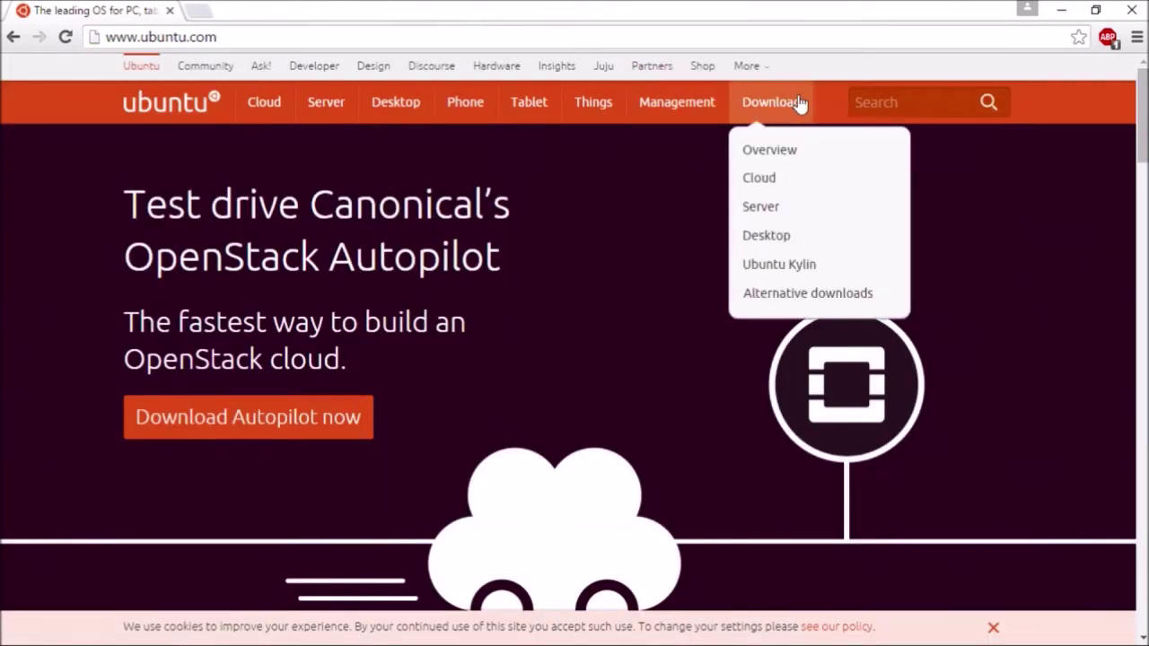
pyautogui.click(770, 237)
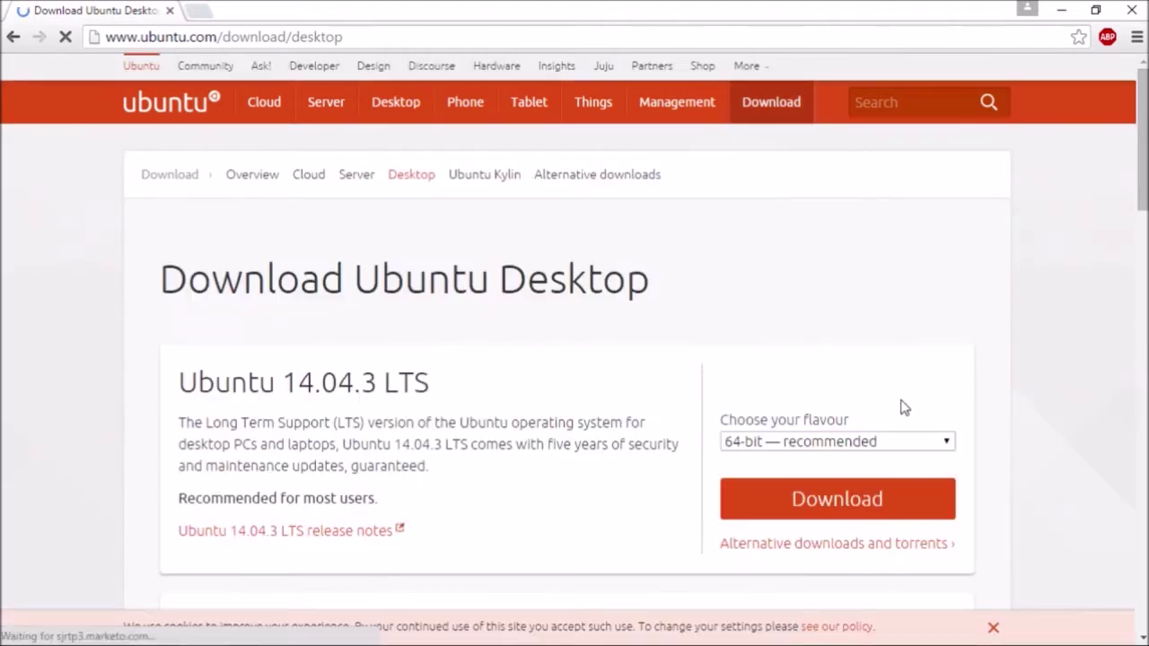
pyautogui.click(946, 444)
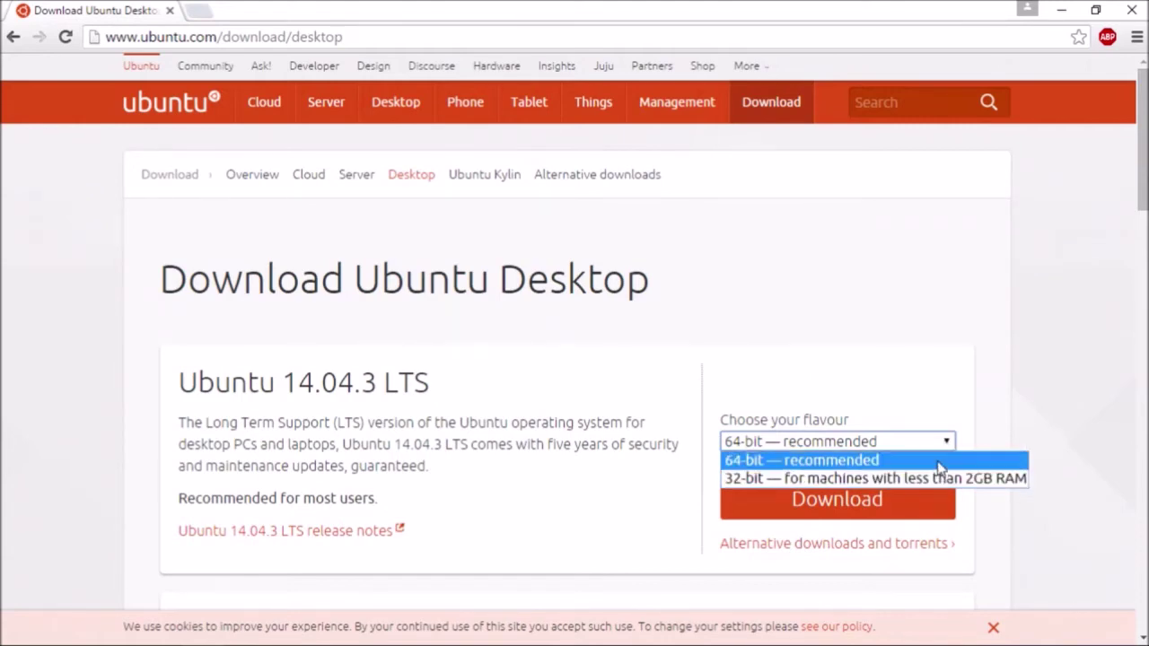
pyautogui.click(938, 462)
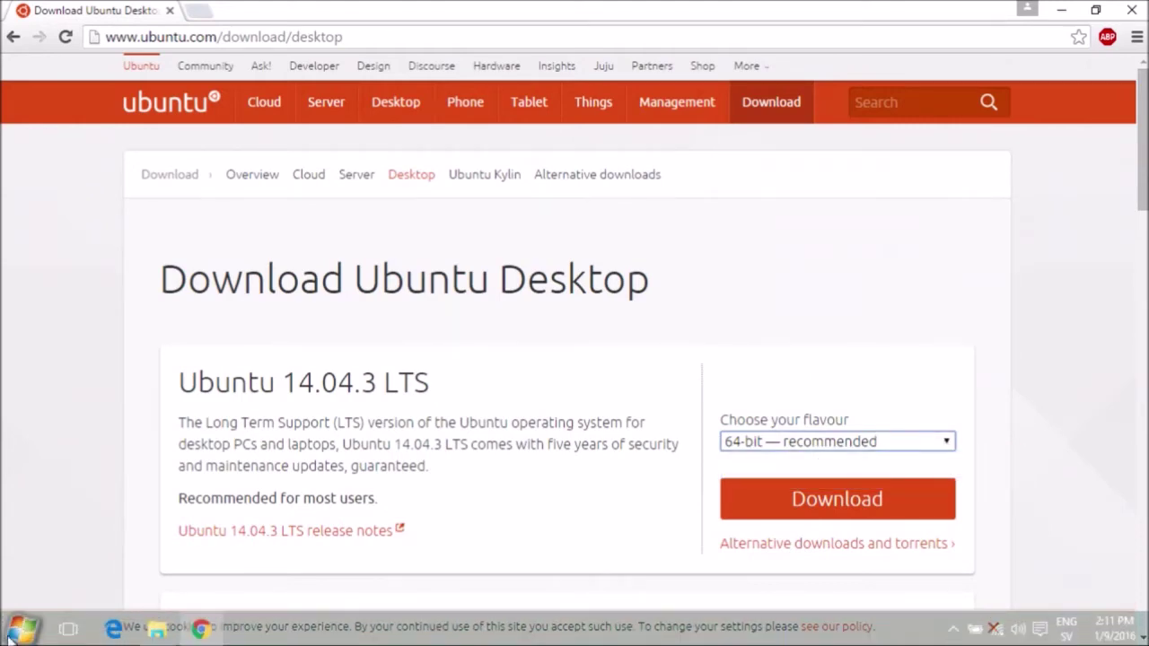
# - Open Control Panel's System page showing 64-bit Windows 10 Home with 4.00 GB RAM
pyautogui.click(10, 635)
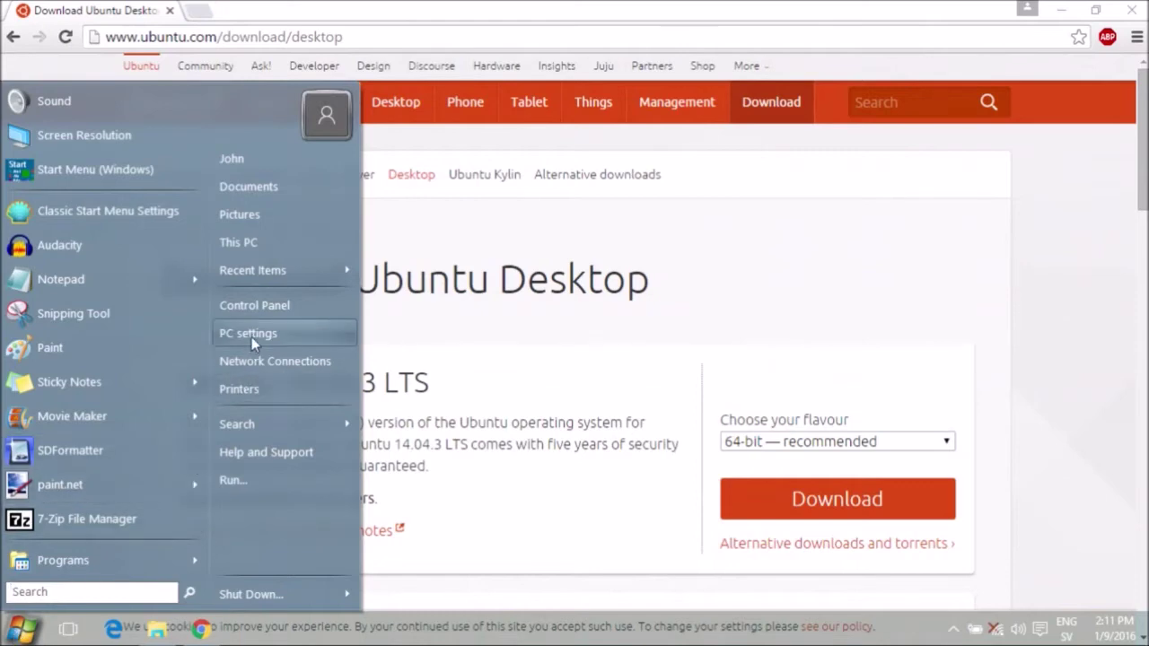
pyautogui.click(256, 304)
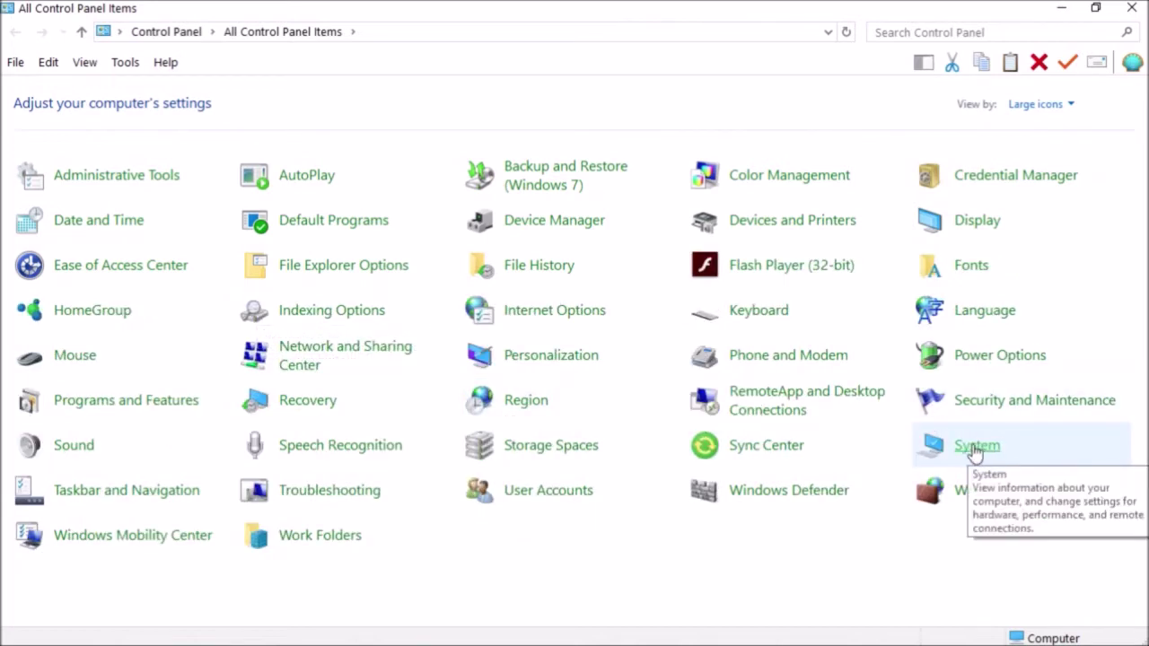
pyautogui.click(975, 450)
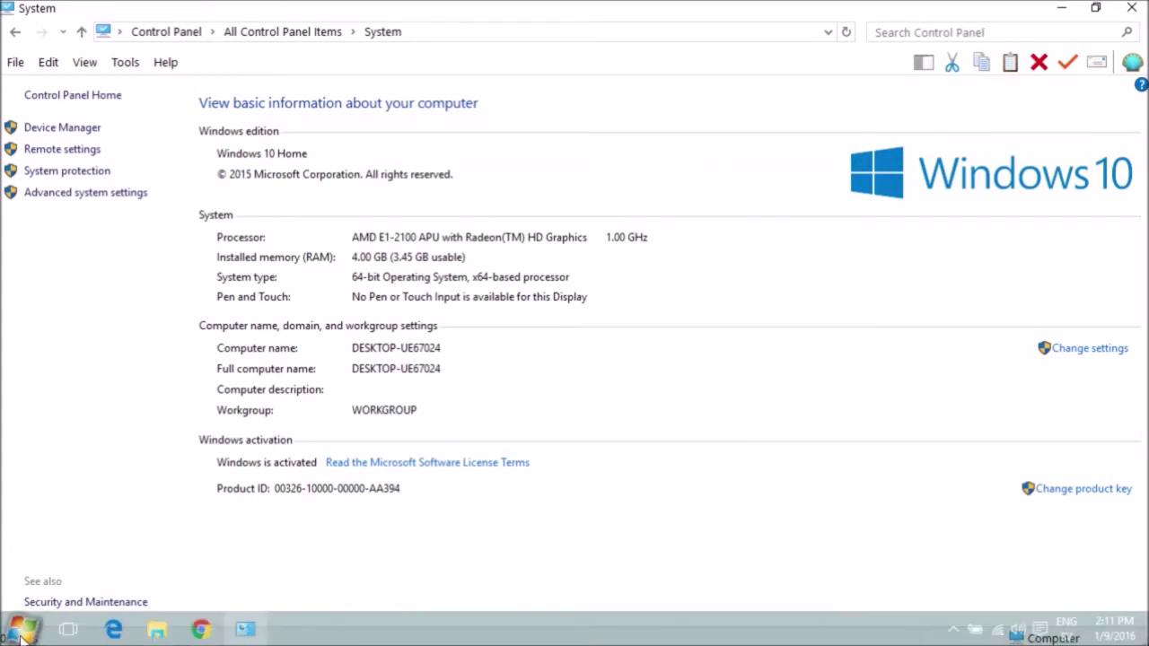
# - Check the system type on Settings' About page, then close Settings and the Control Panel window
pyautogui.click(20, 630)
pyautogui.click(56, 172)
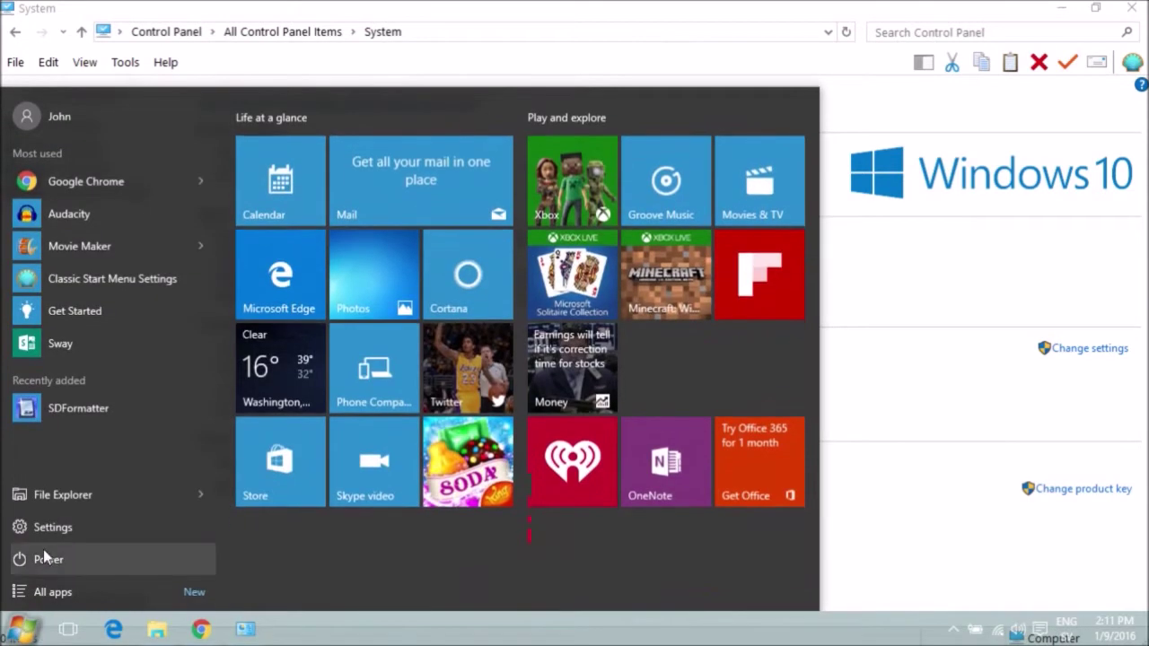
pyautogui.click(41, 531)
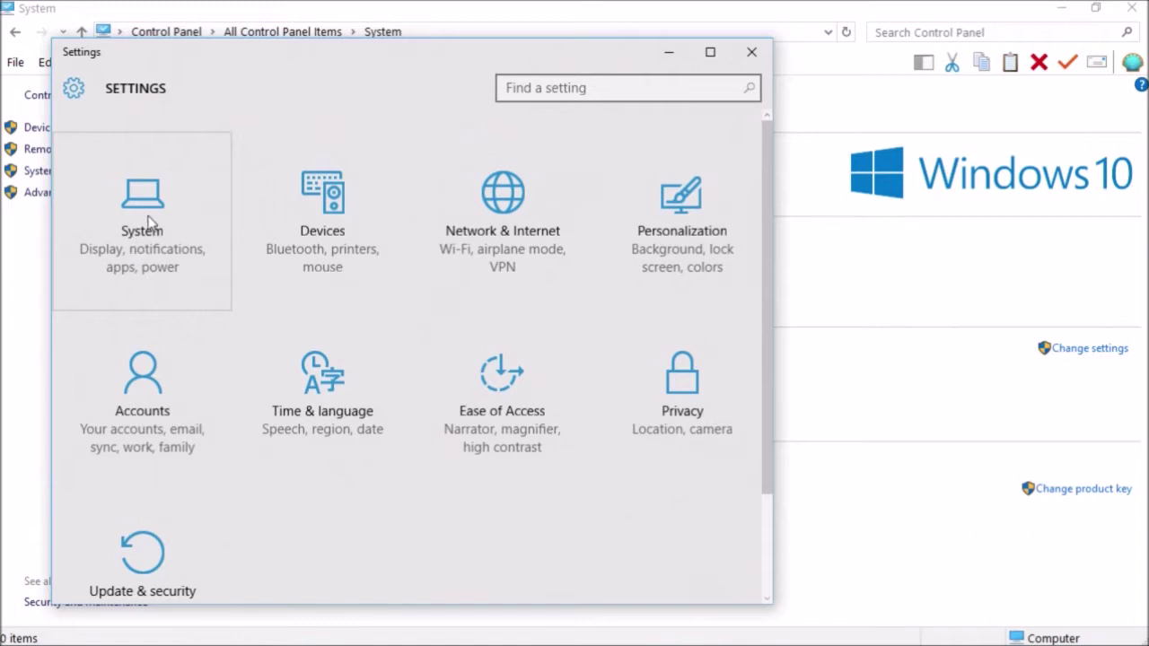
pyautogui.click(149, 223)
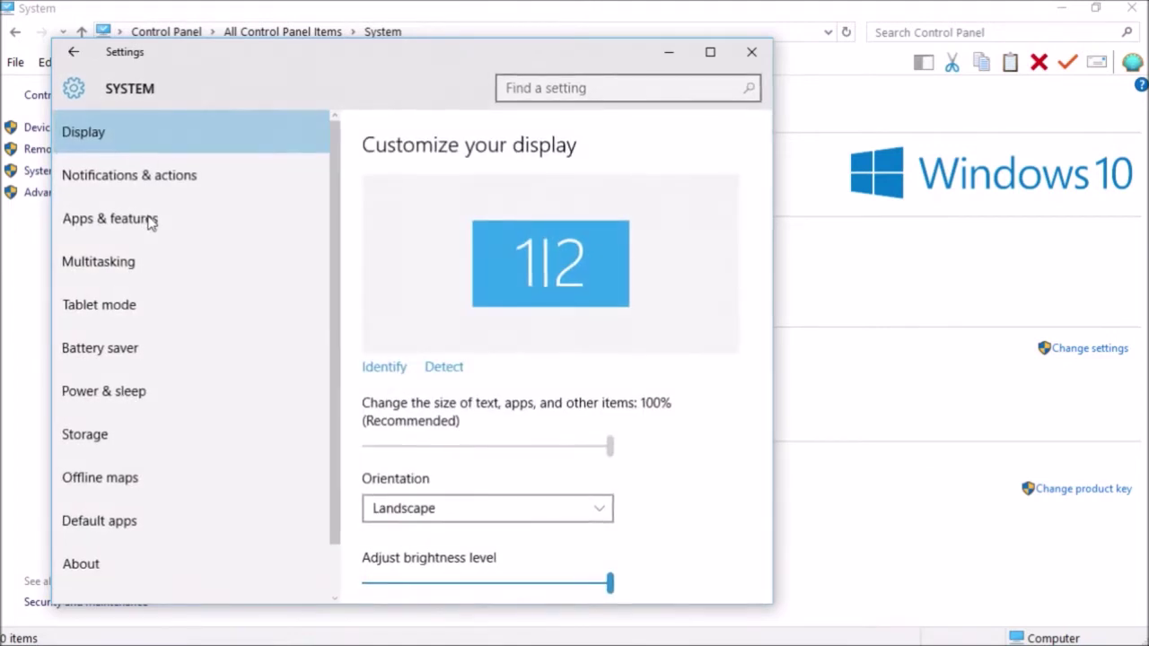
pyautogui.click(87, 568)
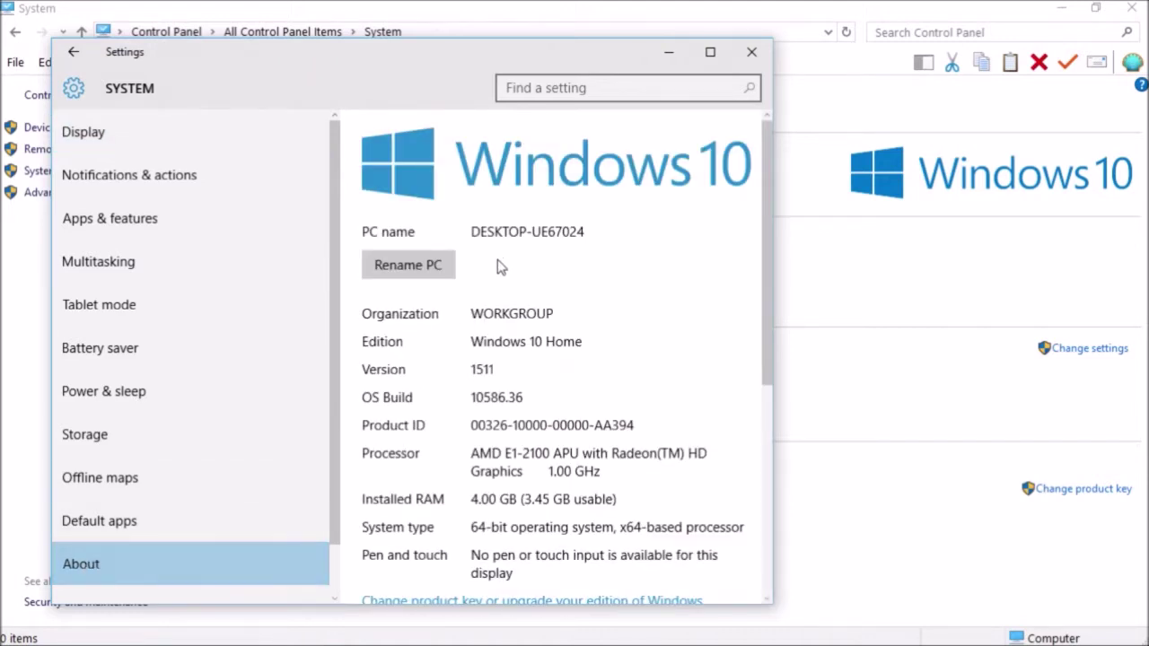
pyautogui.scroll(-2, 499, 262)
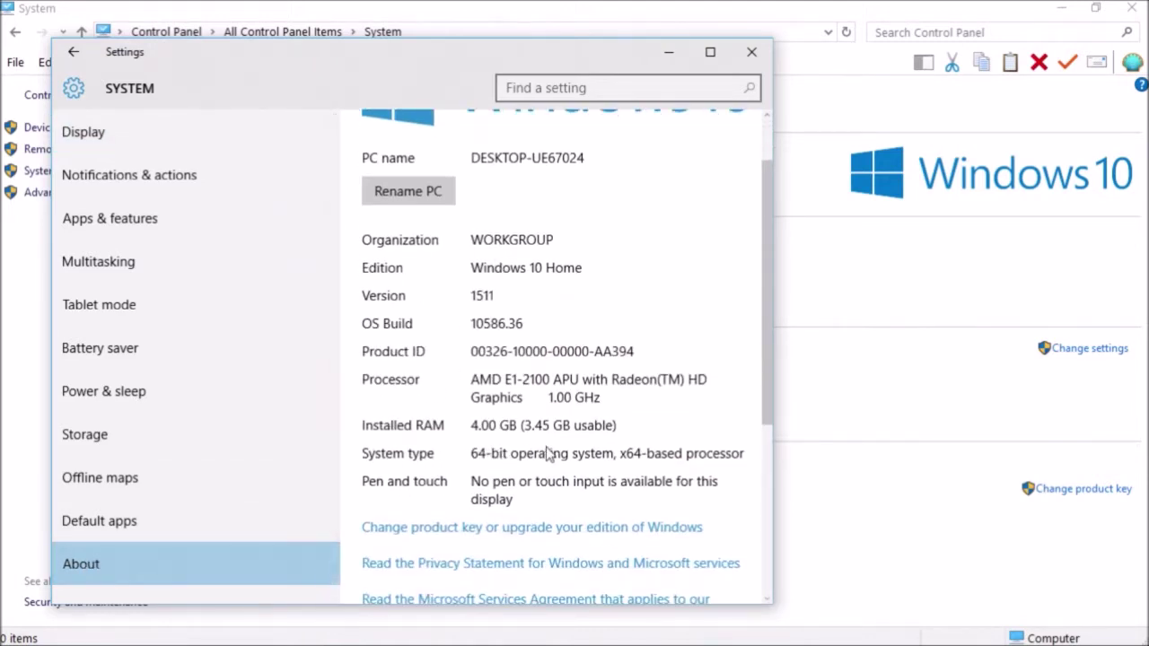
pyautogui.click(751, 52)
pyautogui.click(1141, 9)
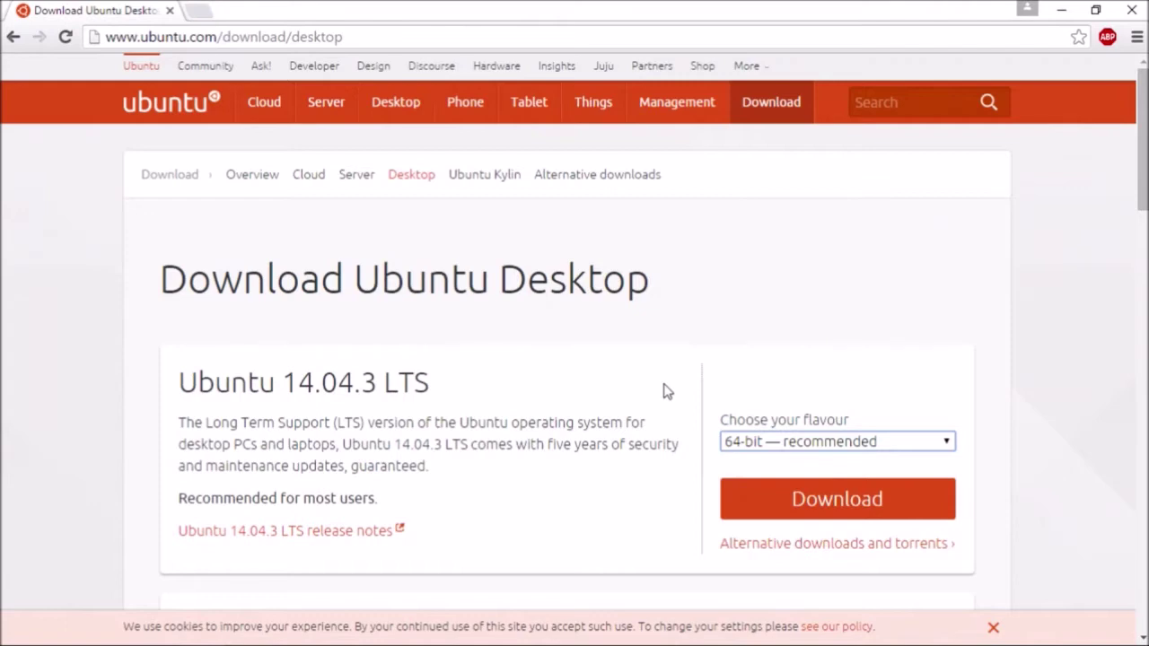
# - Download the ubuntu-14.04.3-desktop-amd64 ISO to Downloads, skipping the contribution prompt
pyautogui.scroll(-2, 667, 391)
pyautogui.click(814, 316)
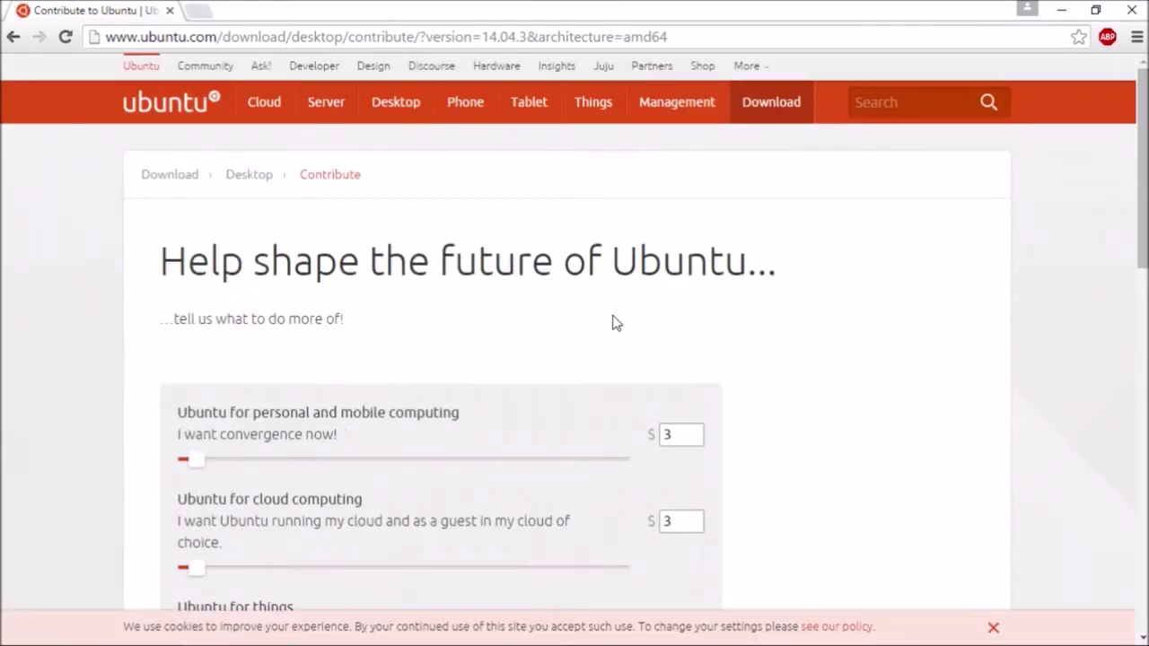
pyautogui.scroll(-6, 613, 315)
pyautogui.scroll(-4, 612, 321)
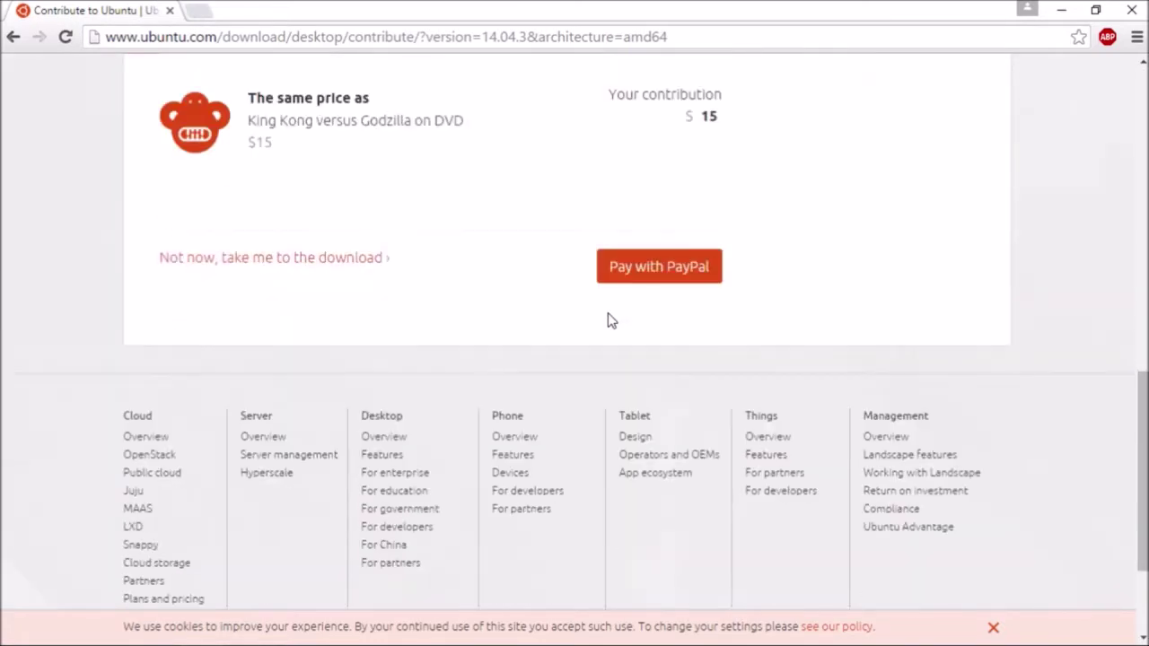
pyautogui.click(293, 260)
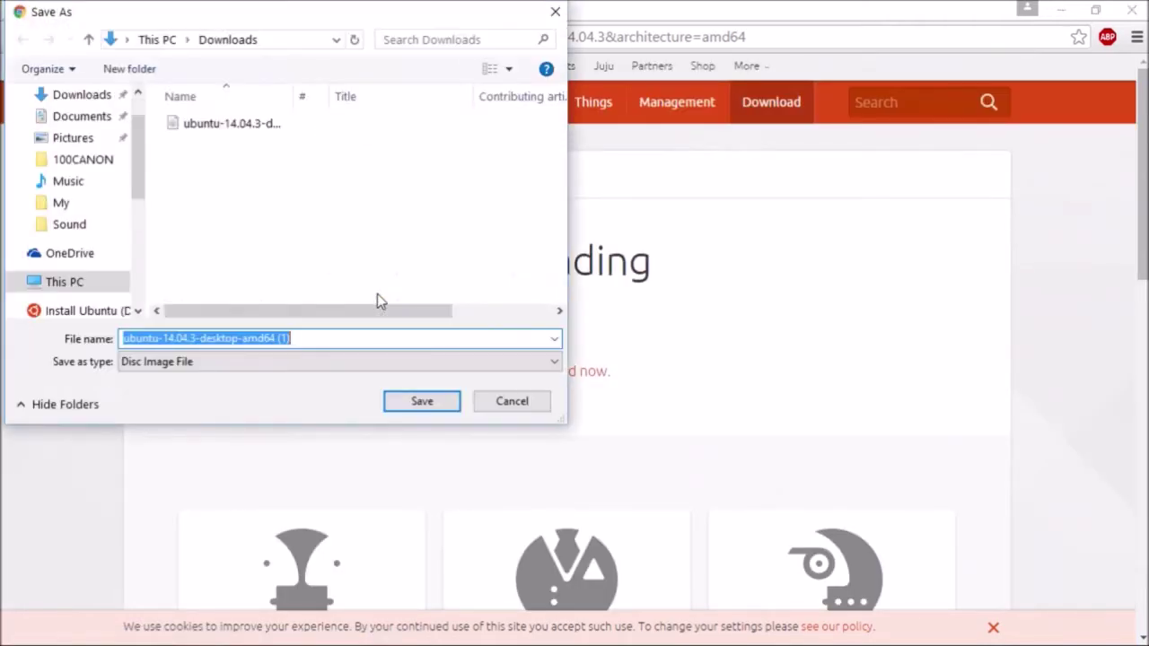
pyautogui.click(420, 402)
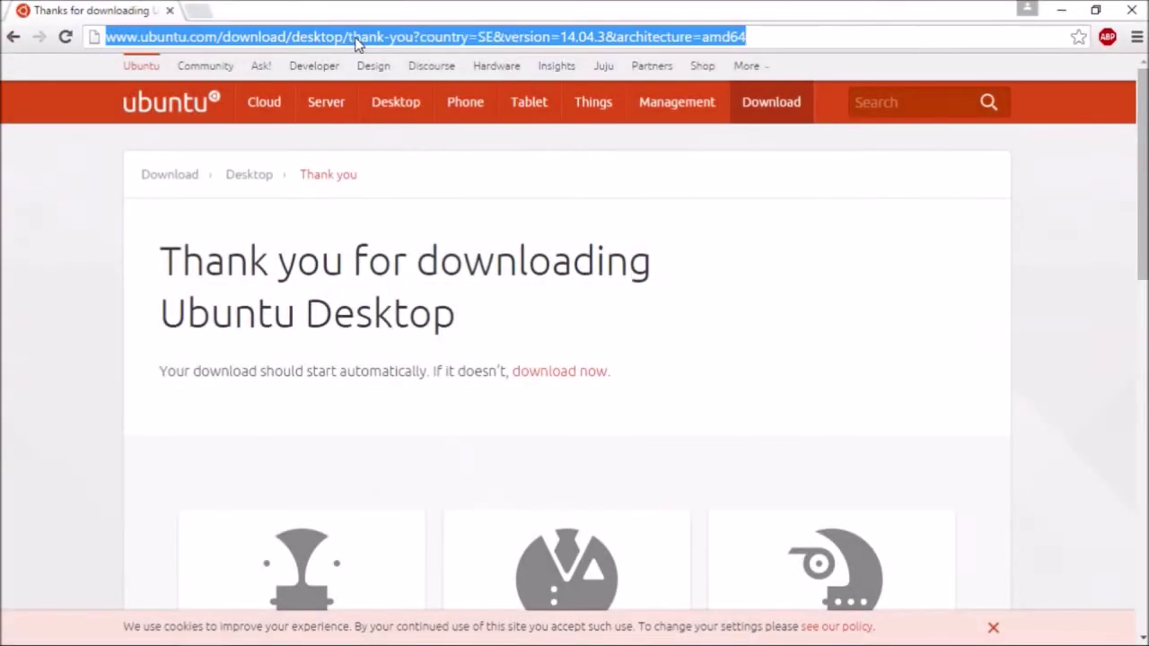
# - Search Google for 'pendrivelinux'
pyautogui.write('google.com')
pyautogui.press('Return')
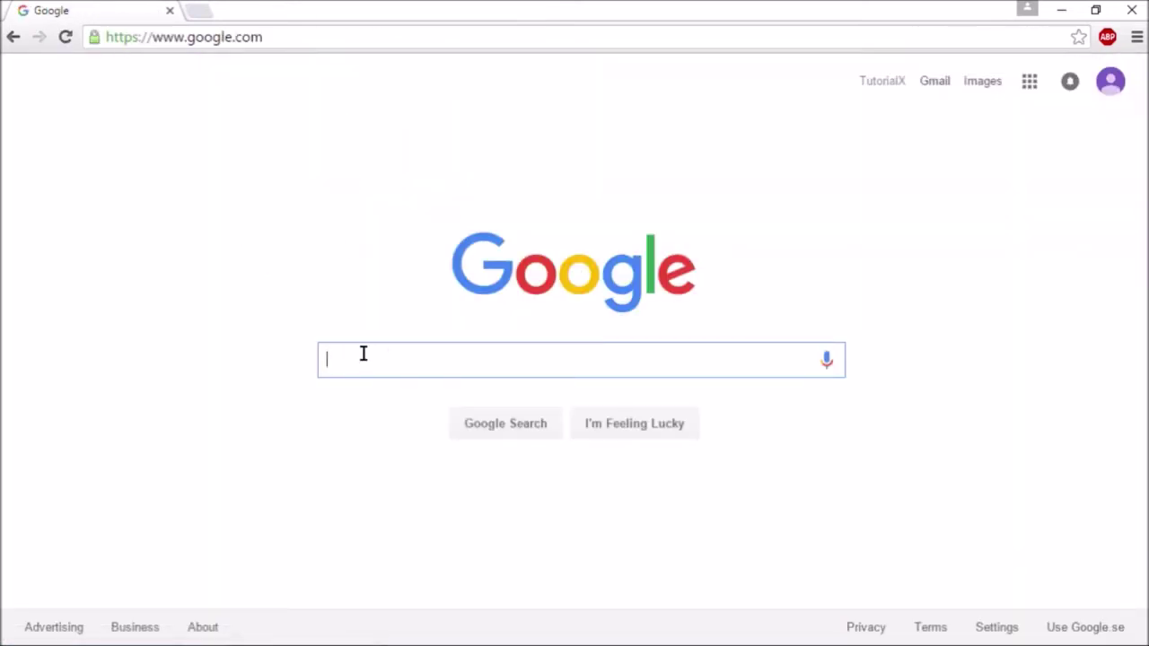
pyautogui.write('pend')
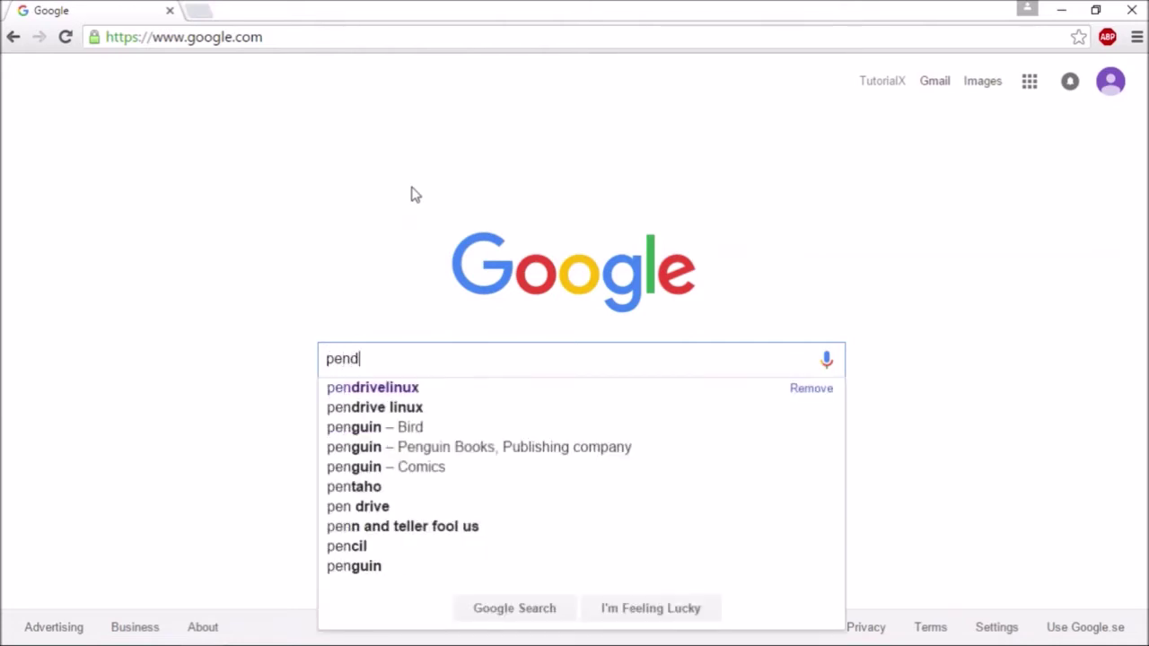
pyautogui.write('rivelinux')
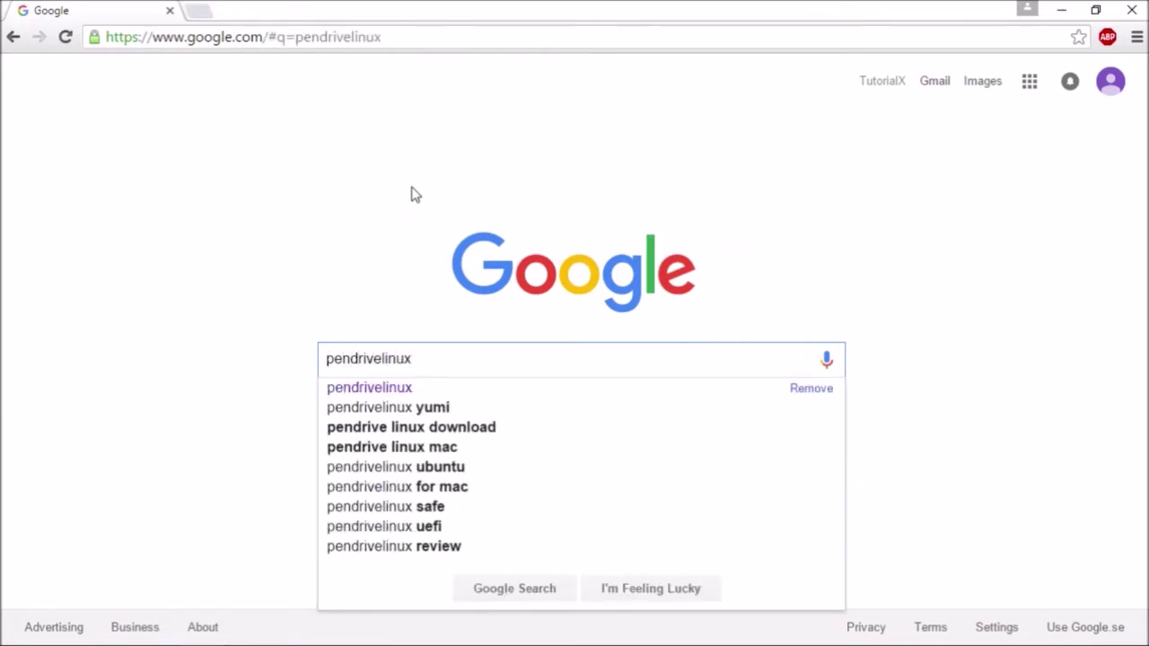
pyautogui.press('Return')
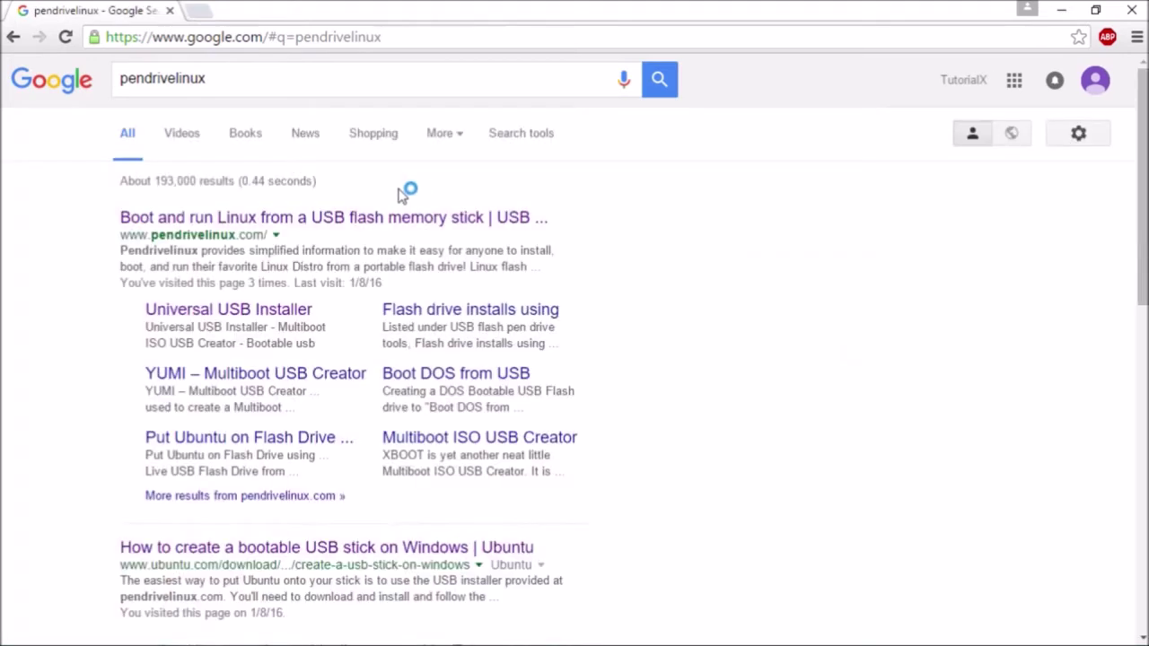
# - Open Pendrivelinux's Universal USB Installer page at the Universal-USB-Installer-1.9.6.3.exe download section
pyautogui.click(370, 220)
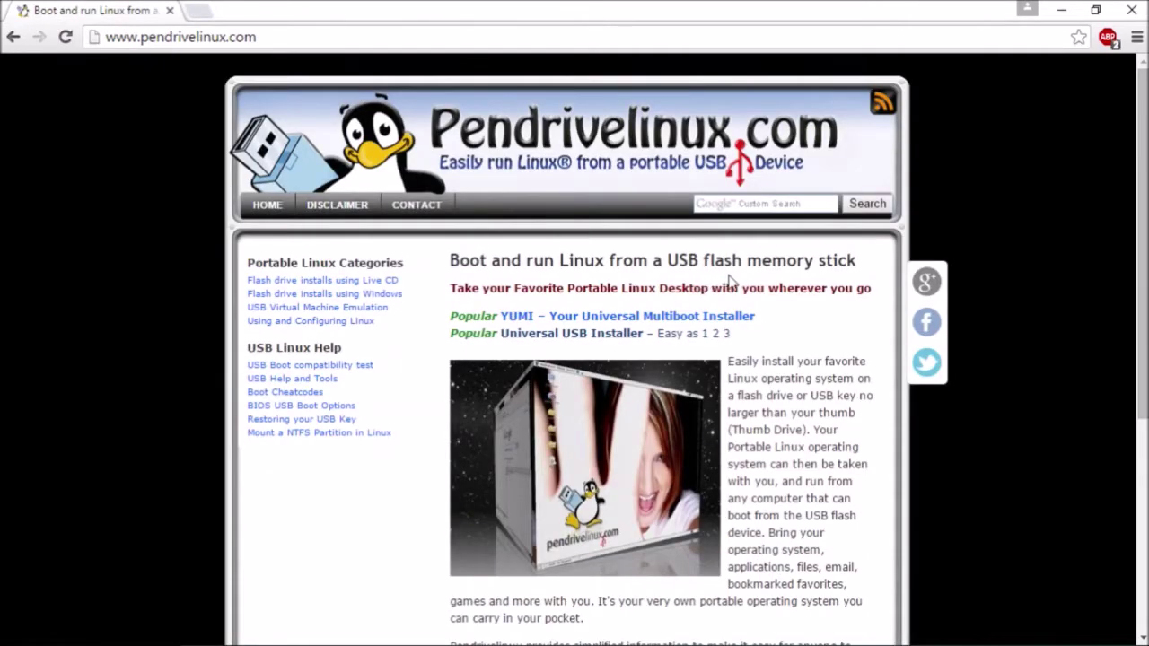
pyautogui.click(571, 342)
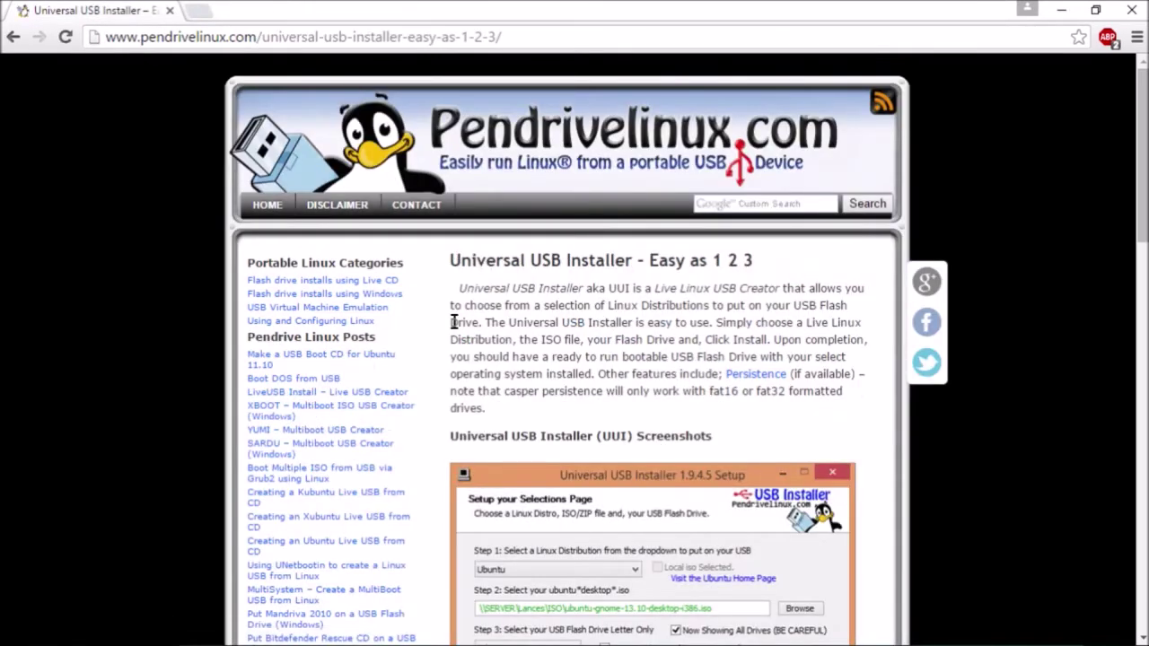
pyautogui.scroll(-8, 453, 323)
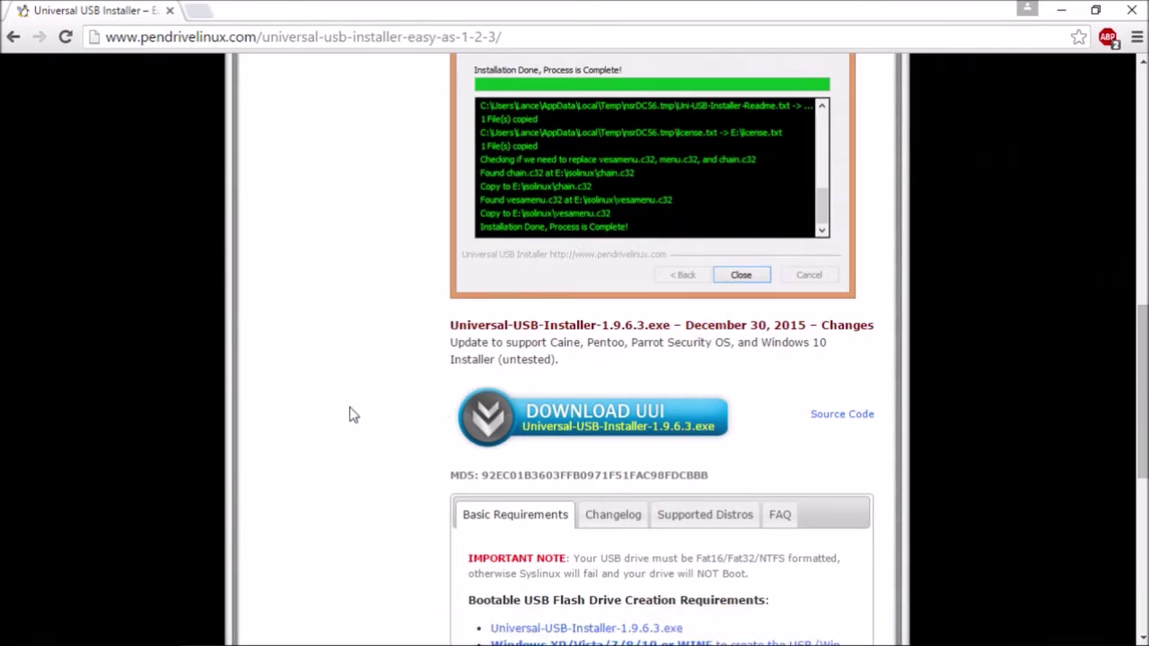
# - Launch Universal-USB-Installer-1.9.6.3 from Downloads, allow it to run and accept the licence
pyautogui.moveTo(243, 644)
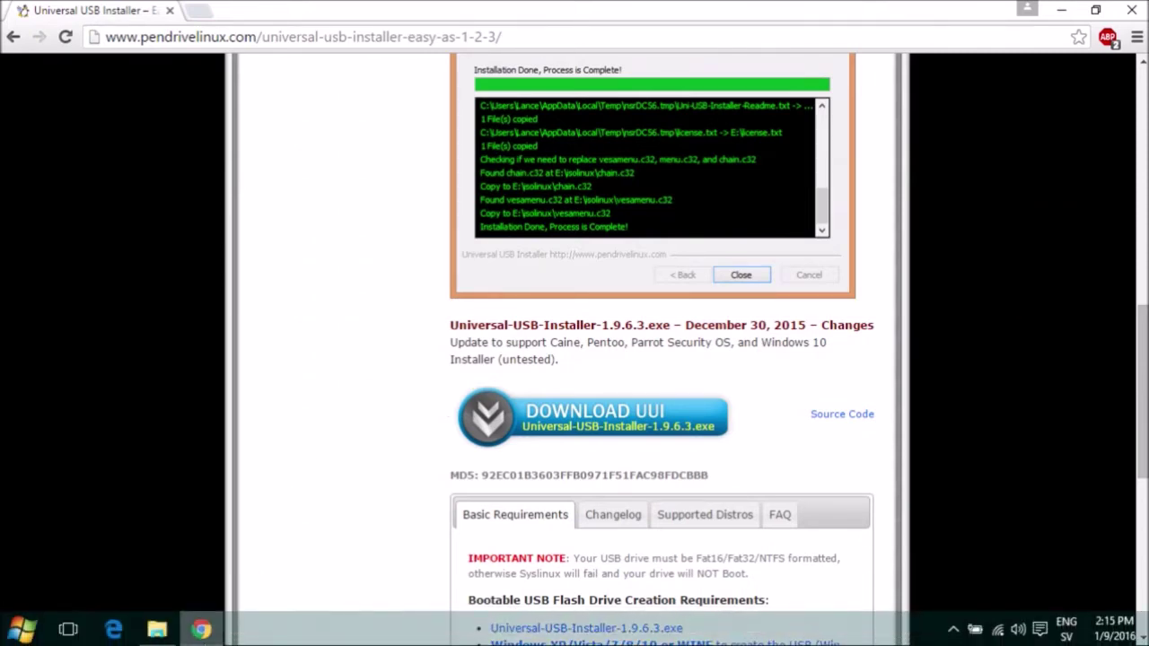
pyautogui.click(157, 630)
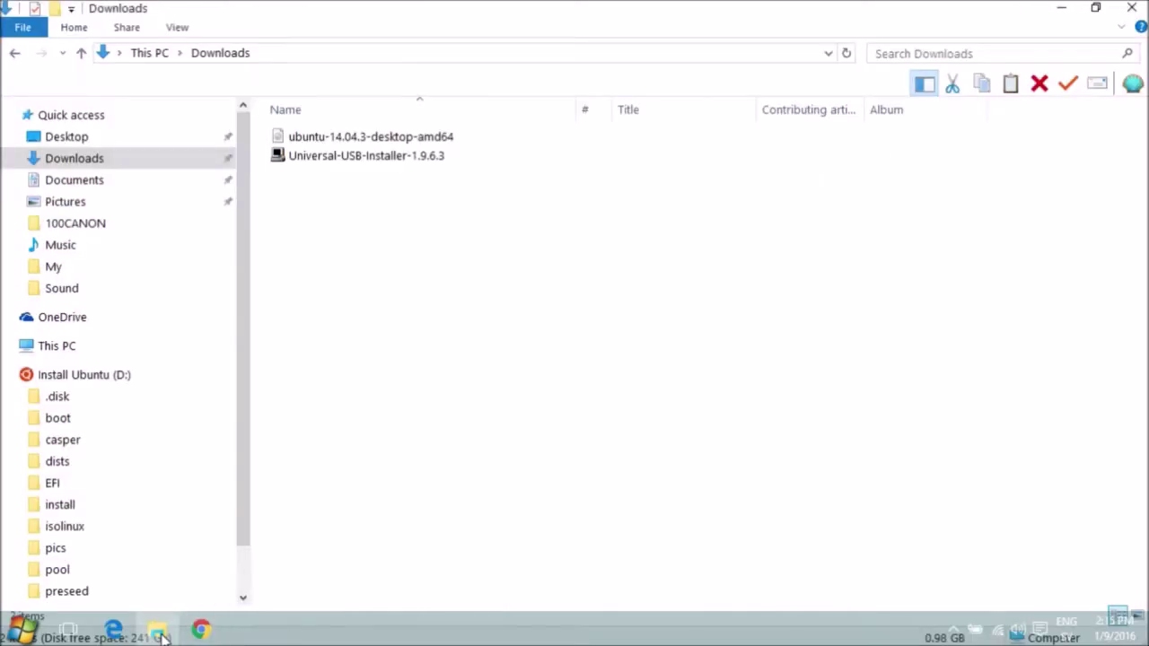
pyautogui.doubleClick(345, 159)
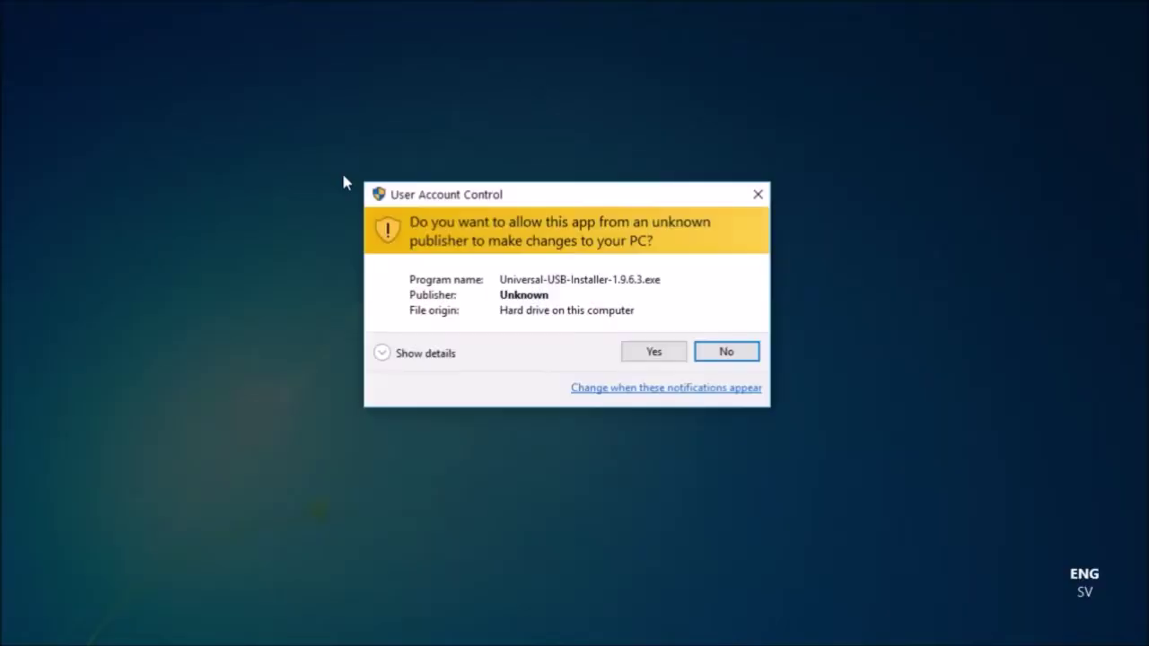
pyautogui.click(660, 354)
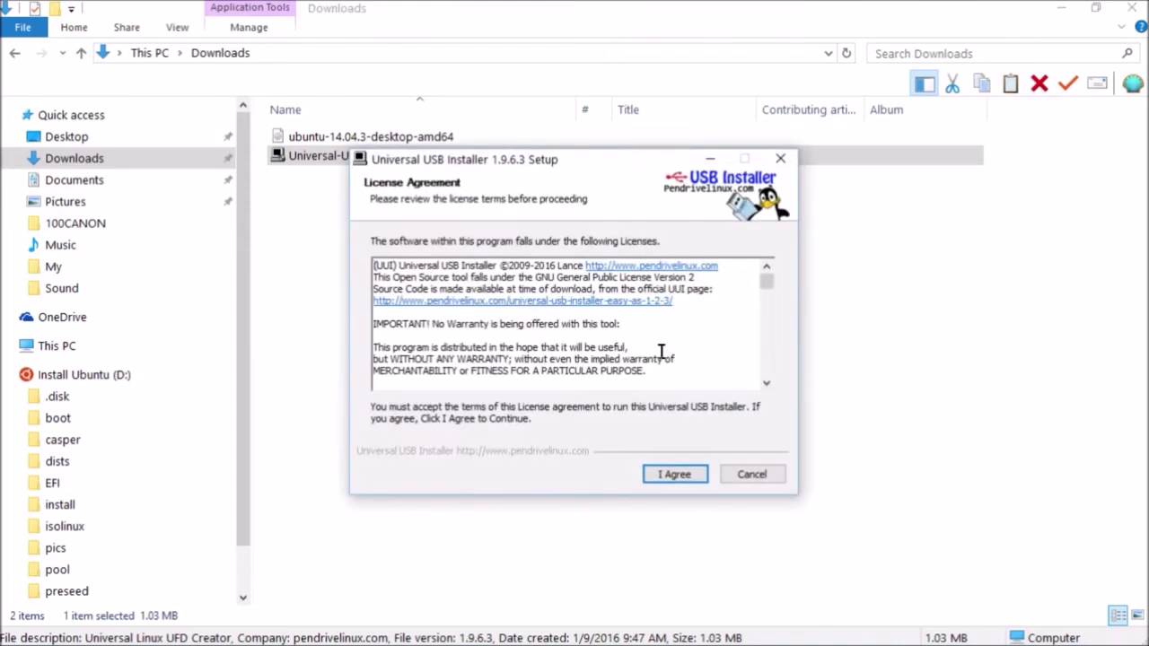
pyautogui.click(677, 476)
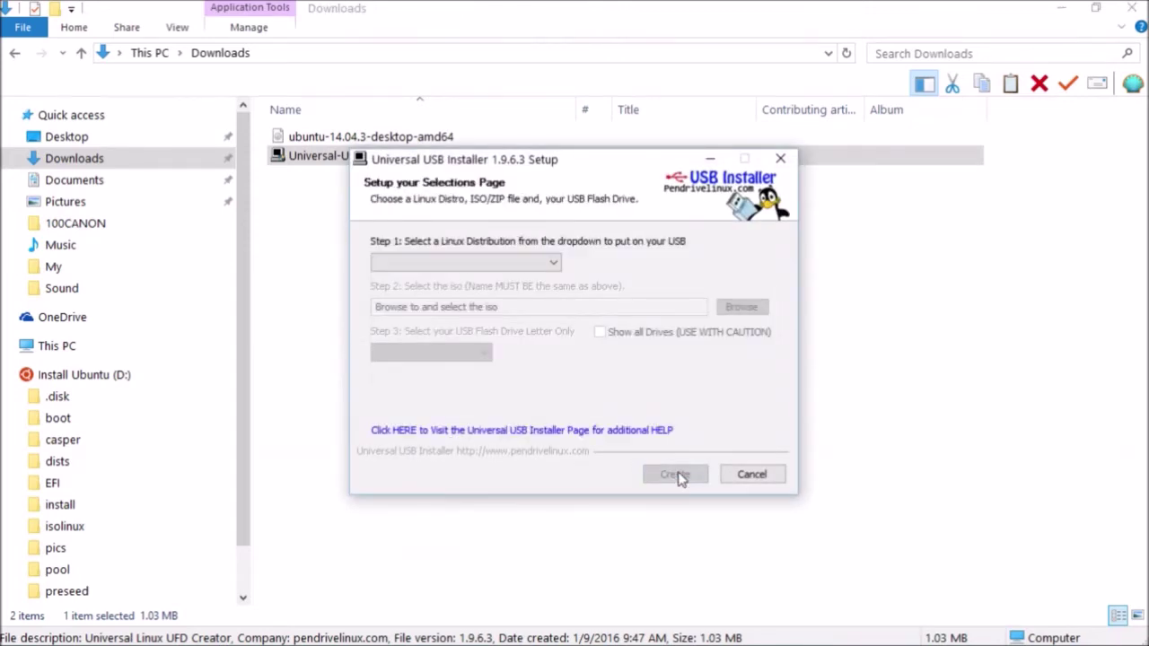
# - Choose Ubuntu, the ubuntu-14.04.3-desktop-amd64.iso image and target drive D:\ UUI 7GB
pyautogui.click(556, 265)
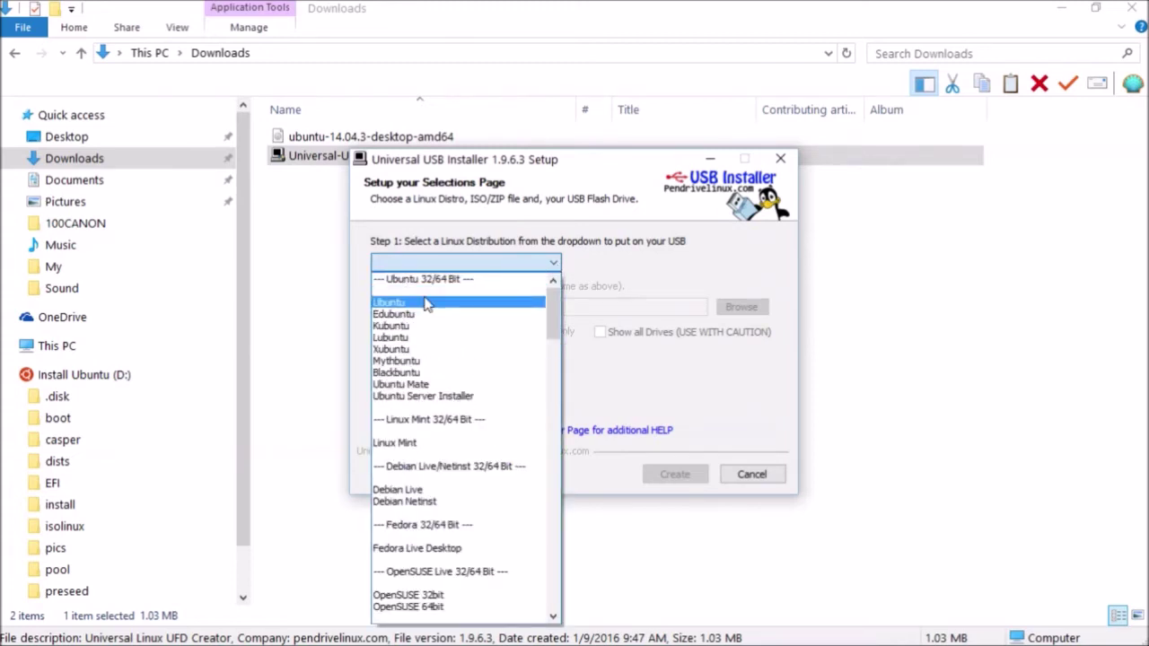
pyautogui.click(427, 305)
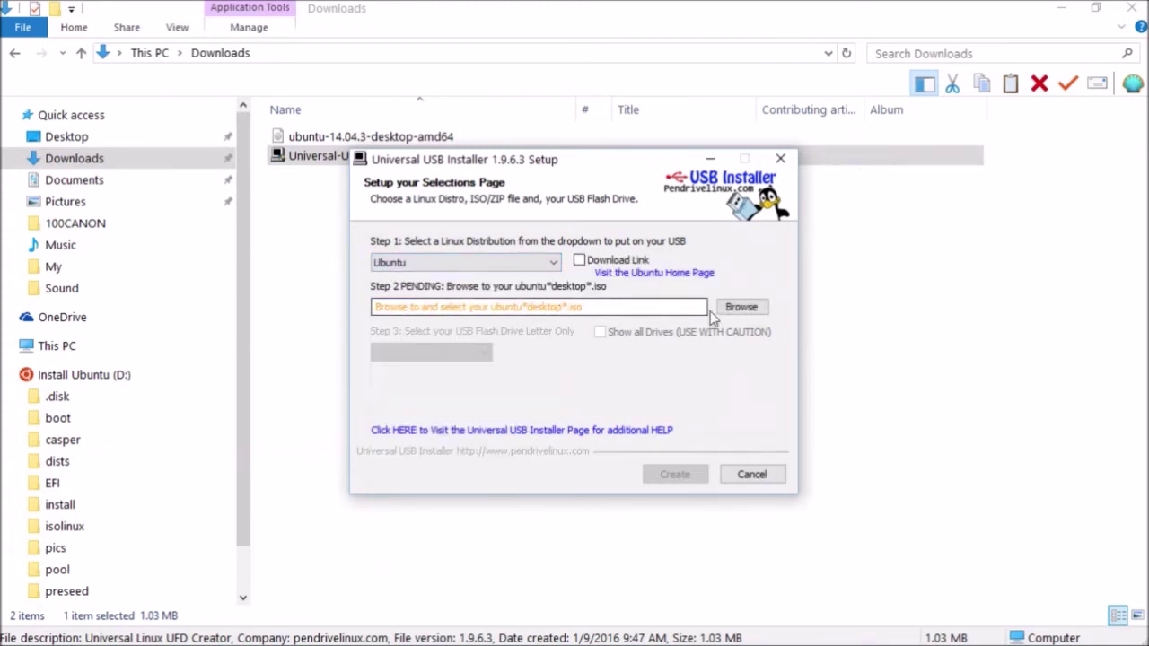
pyautogui.click(742, 311)
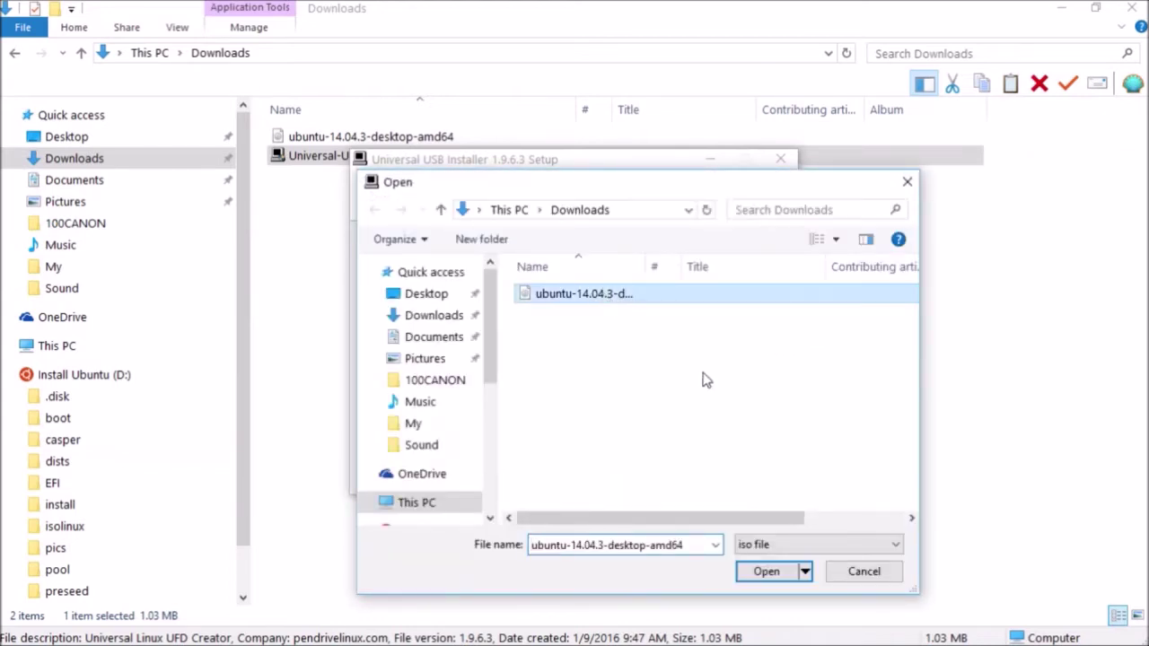
pyautogui.click(766, 571)
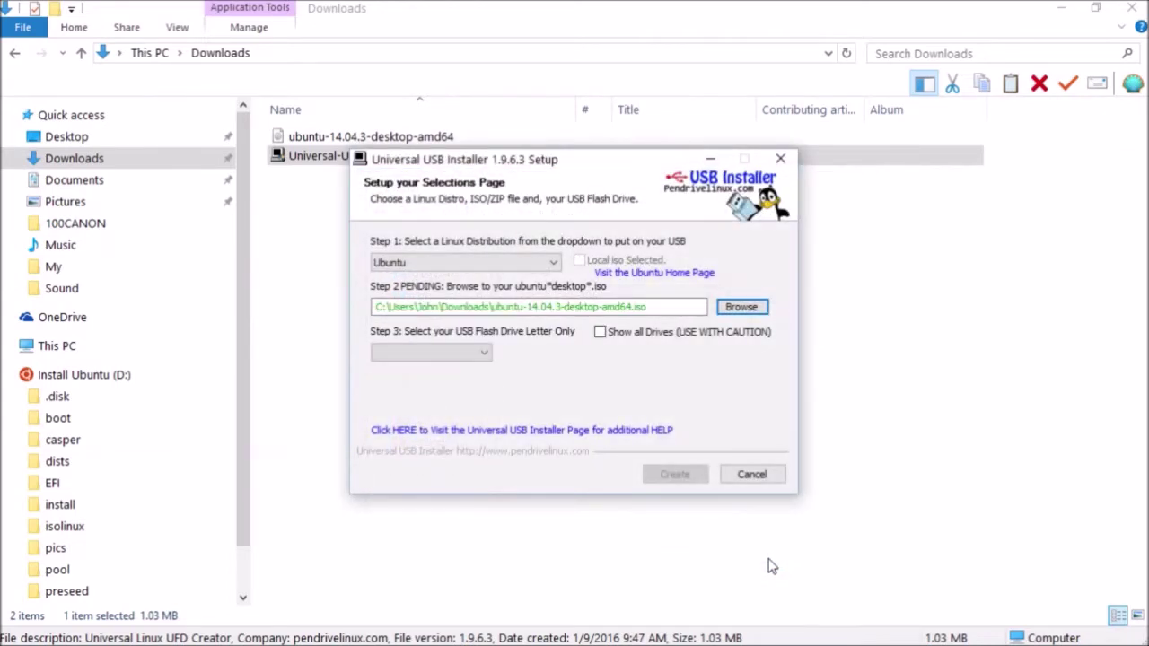
pyautogui.click(485, 354)
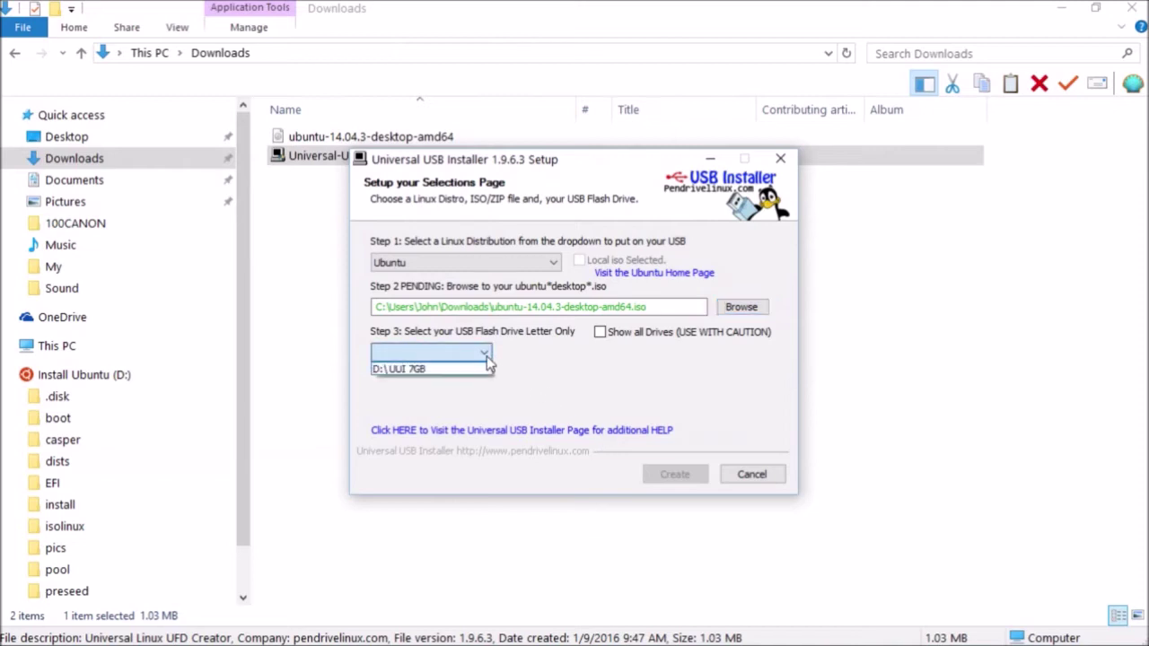
pyautogui.click(447, 369)
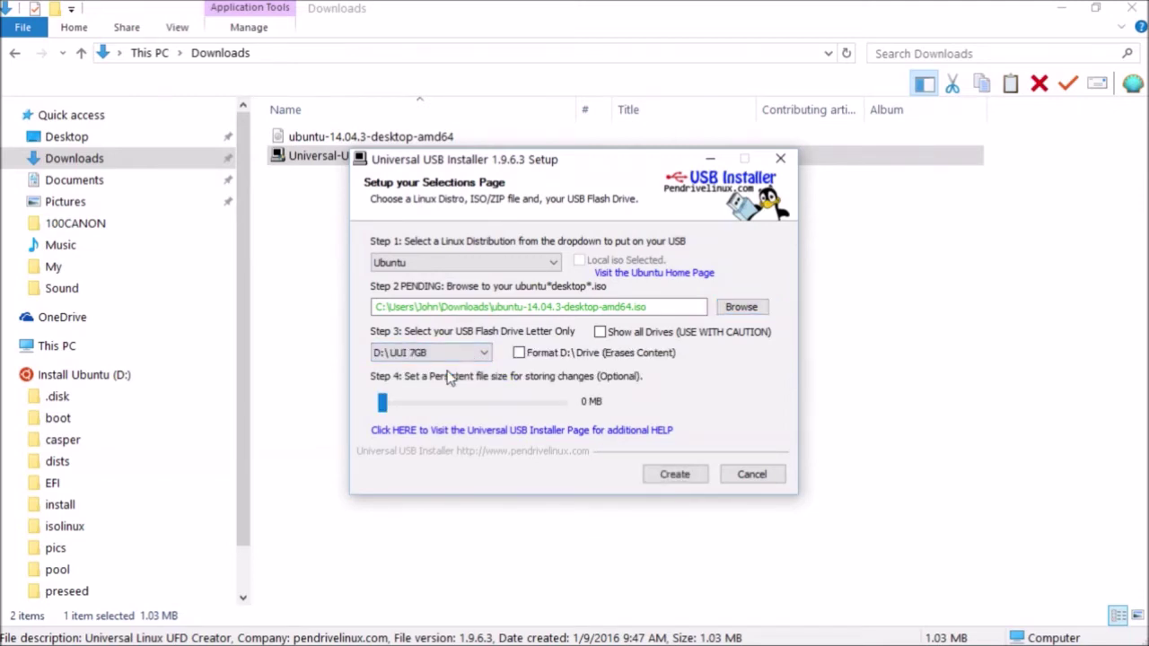
# - Create the Ubuntu USB on drive D:, confirm the write, and close the installer once complete
pyautogui.click(678, 475)
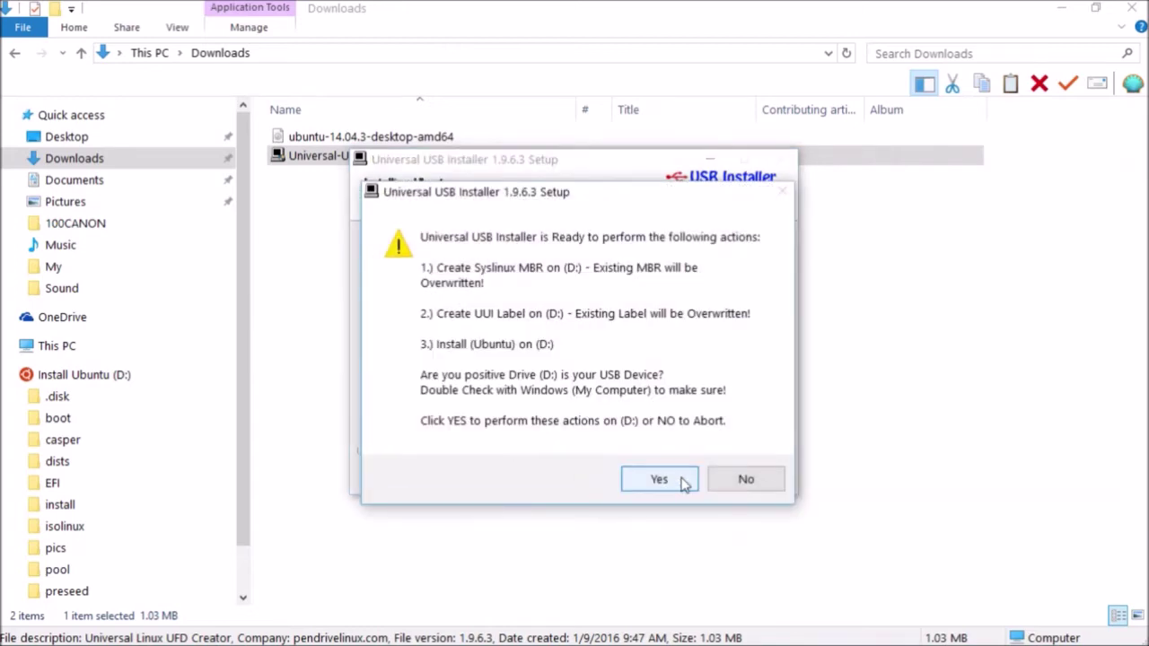
pyautogui.click(679, 484)
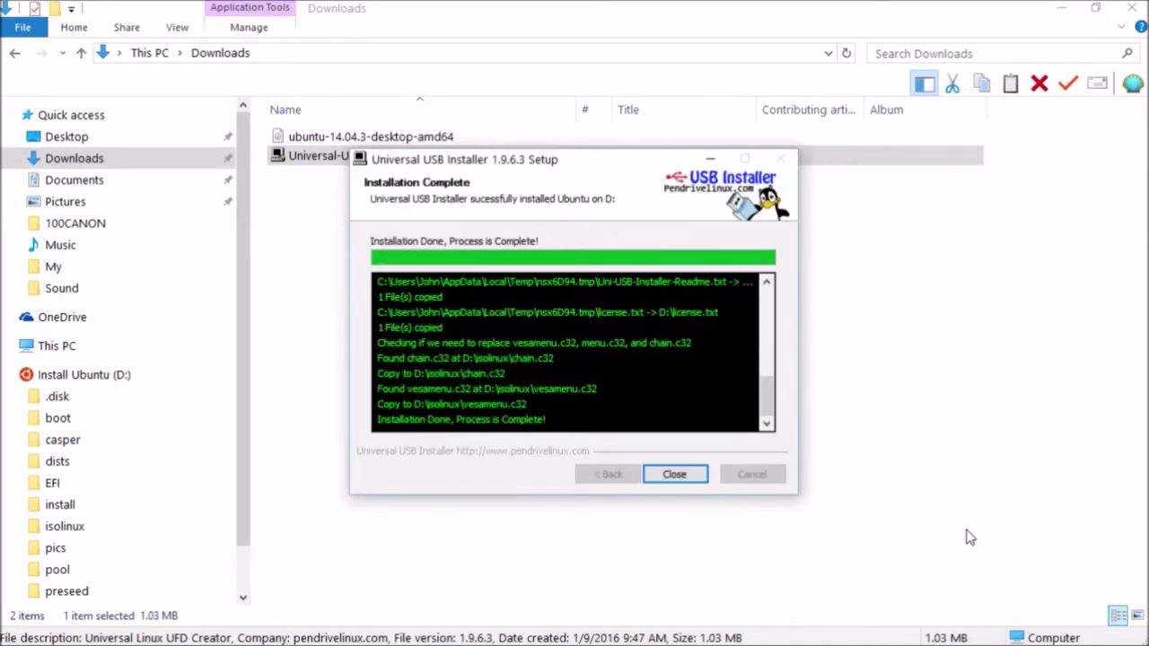
pyautogui.click(675, 475)
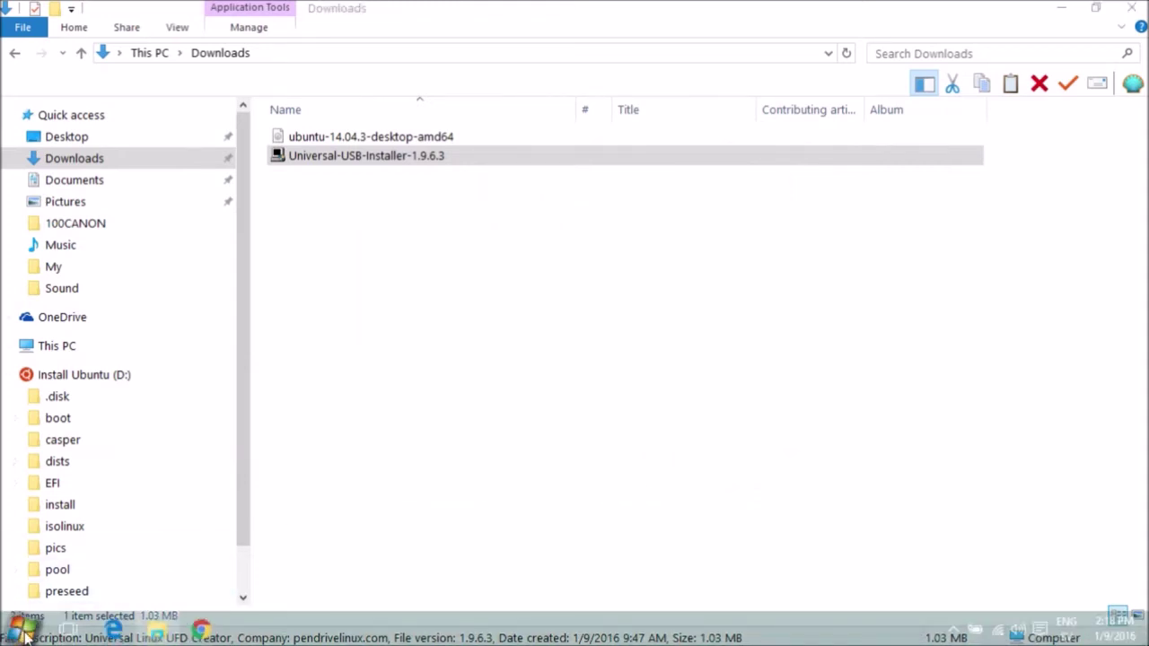
# - Restart Windows so the PC boots into the Ubuntu USB boot menu
pyautogui.click(19, 630)
pyautogui.moveTo(253, 608)
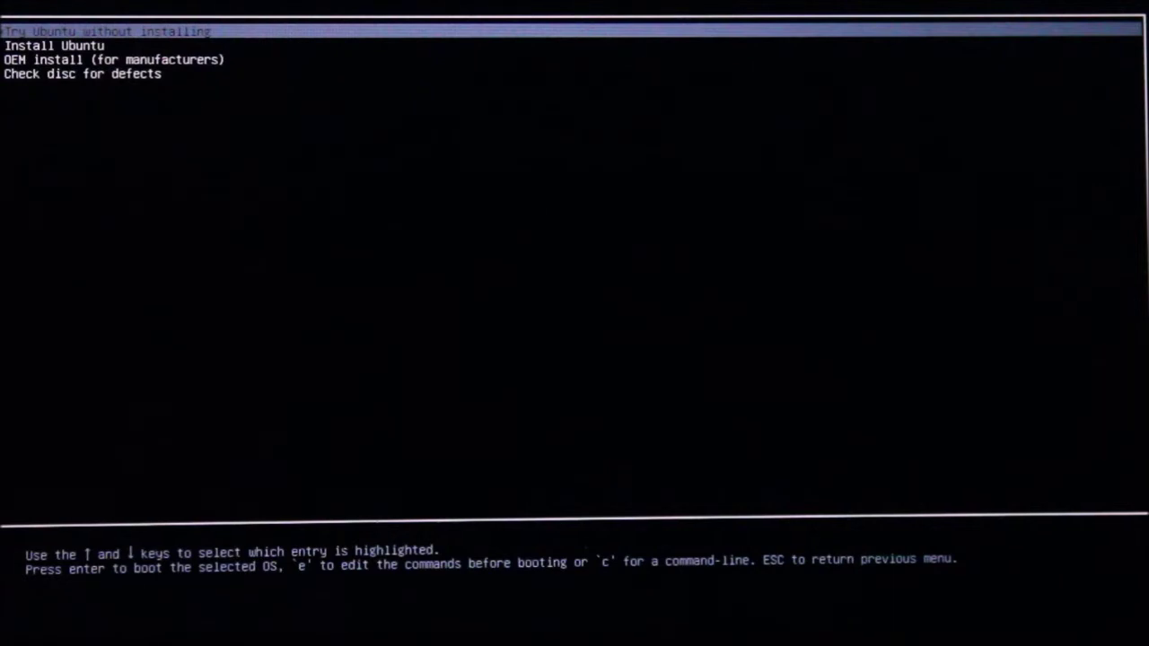
# - Boot the 'Try Ubuntu without installing' live session
pyautogui.press('Return')
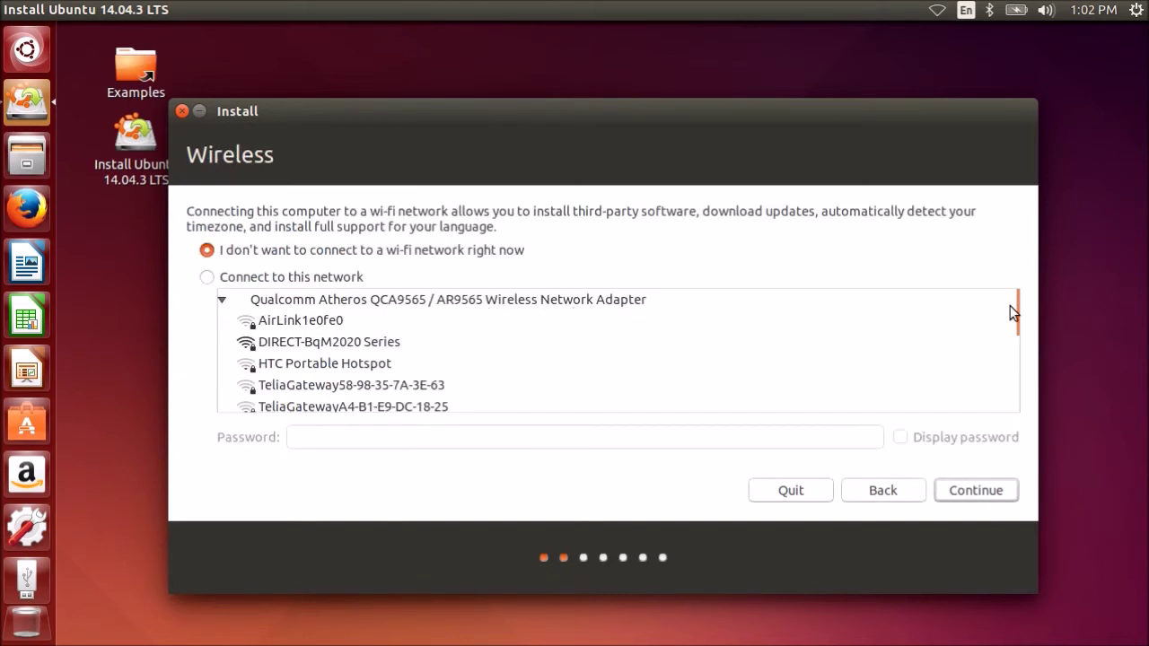
# - Keep partitions mounted, confirm writing the disk changes, and choose Stockholm as the location
pyautogui.scroll(-1, 332, 331)
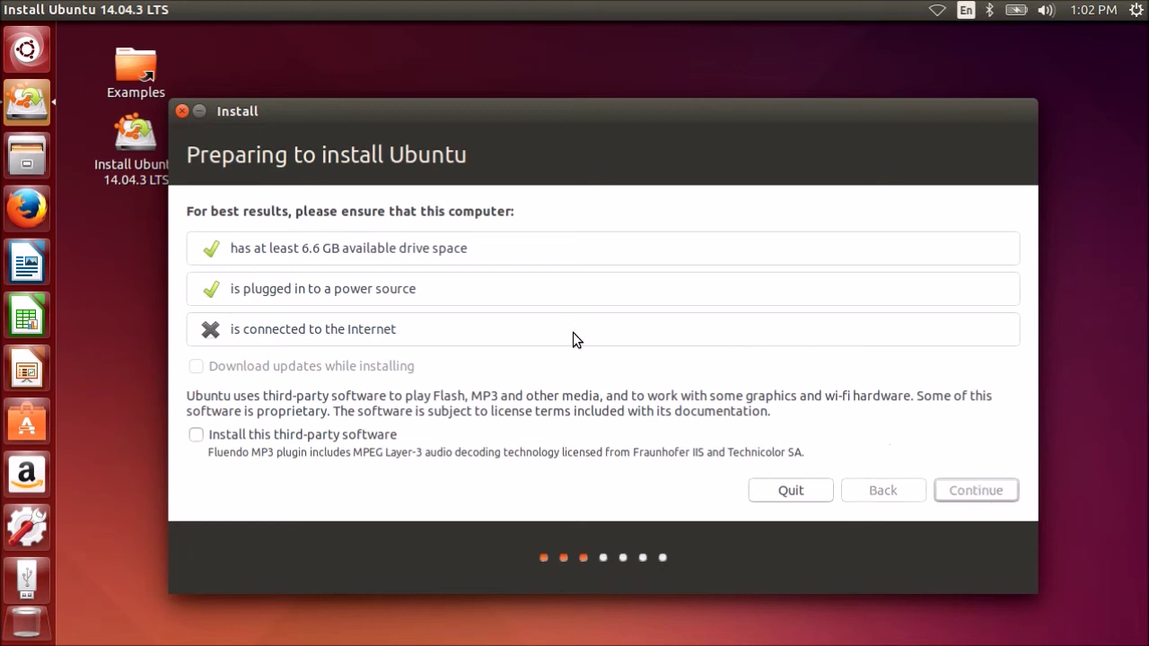
pyautogui.click(767, 439)
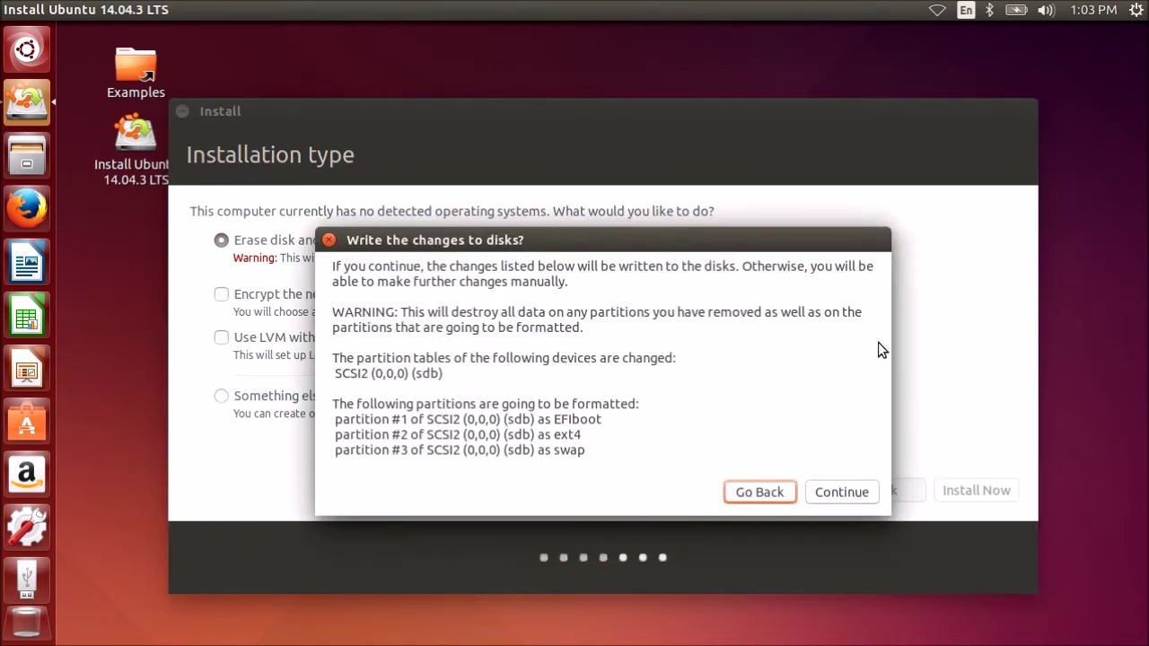
pyautogui.click(843, 492)
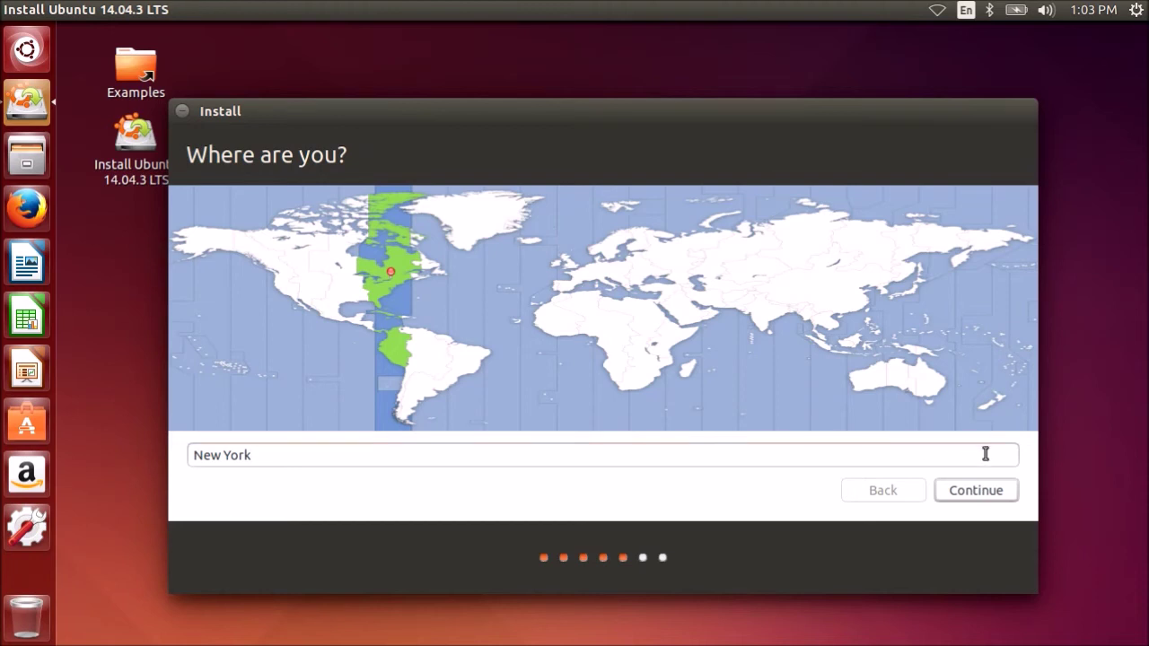
pyautogui.click(614, 257)
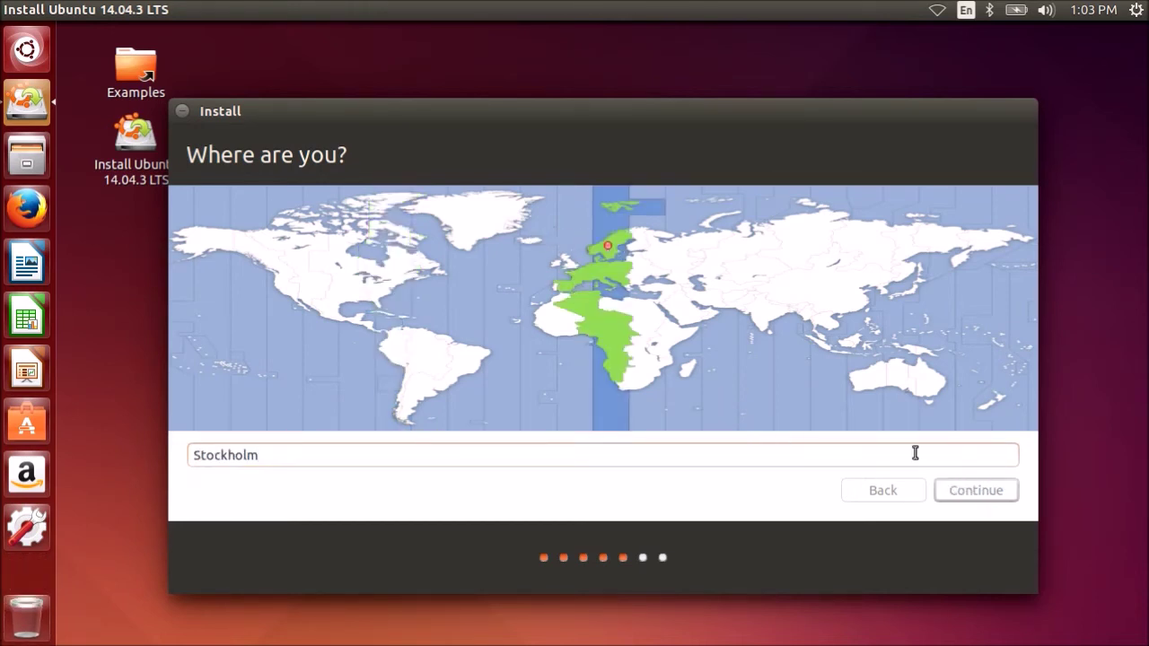
# - Accept the location and keyboard layout, enter the user's name and enable automatic login
pyautogui.press('Return')
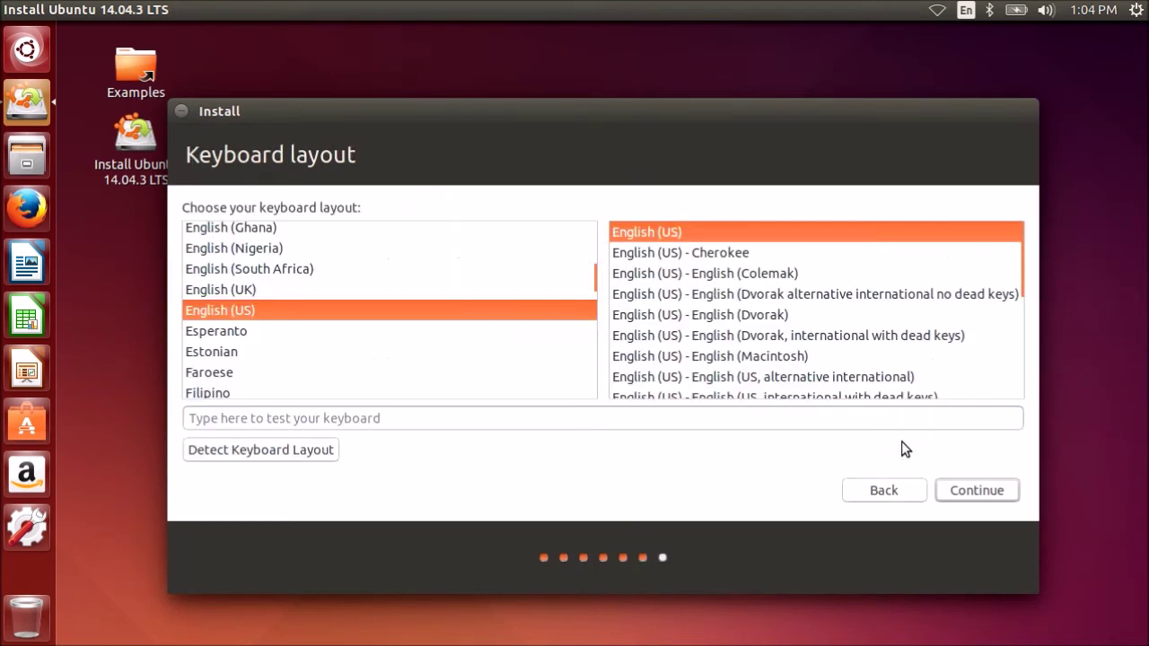
pyautogui.click(991, 493)
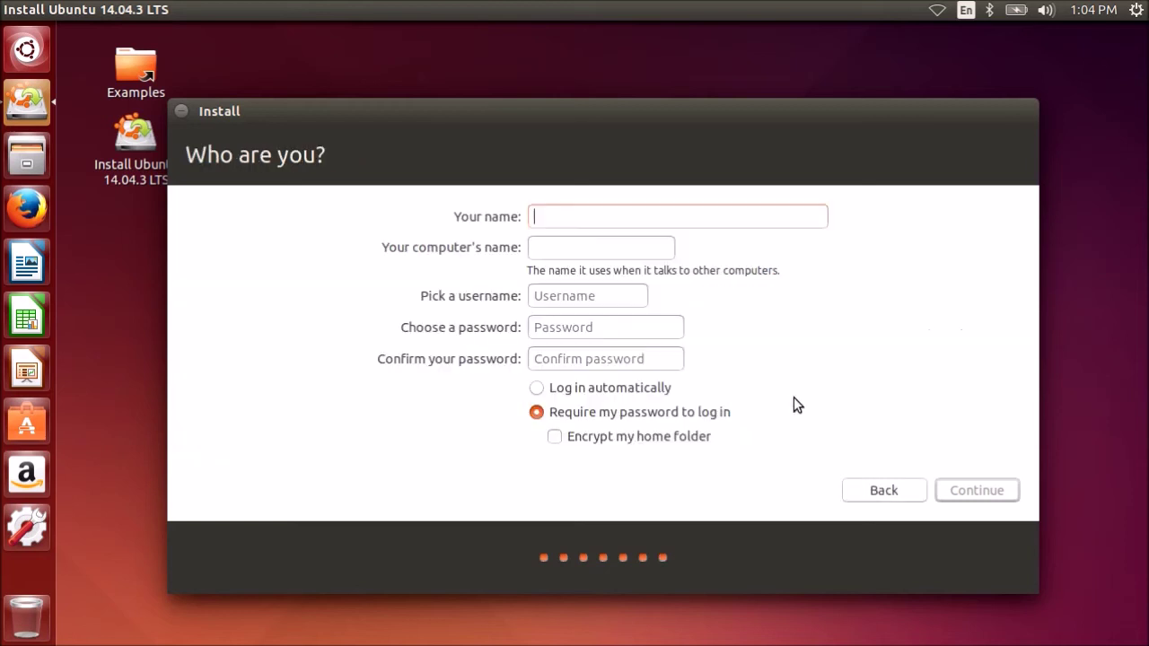
pyautogui.write('John')
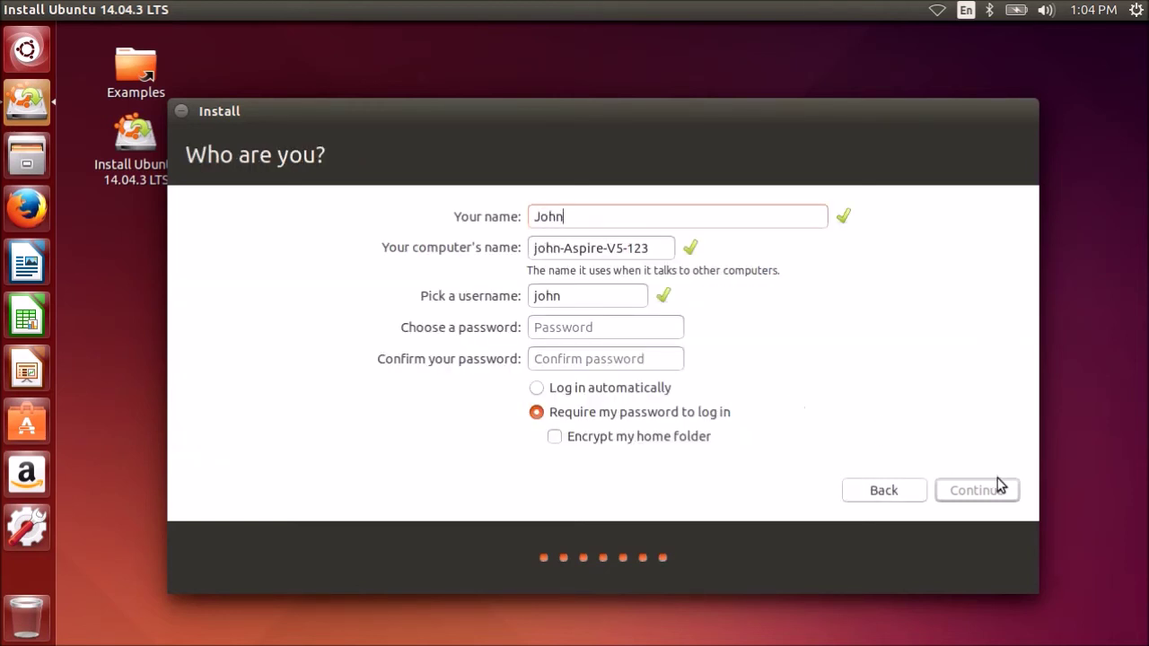
pyautogui.click(542, 389)
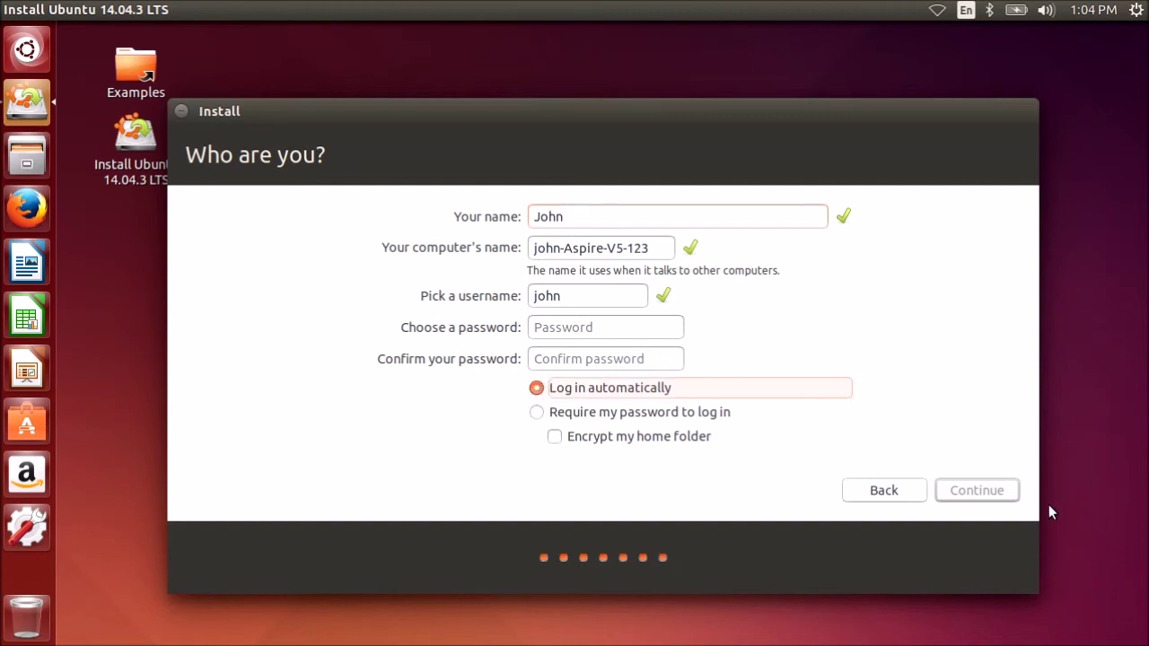
# - Enter and confirm the account password and continue until the installation completes
pyautogui.click(590, 325)
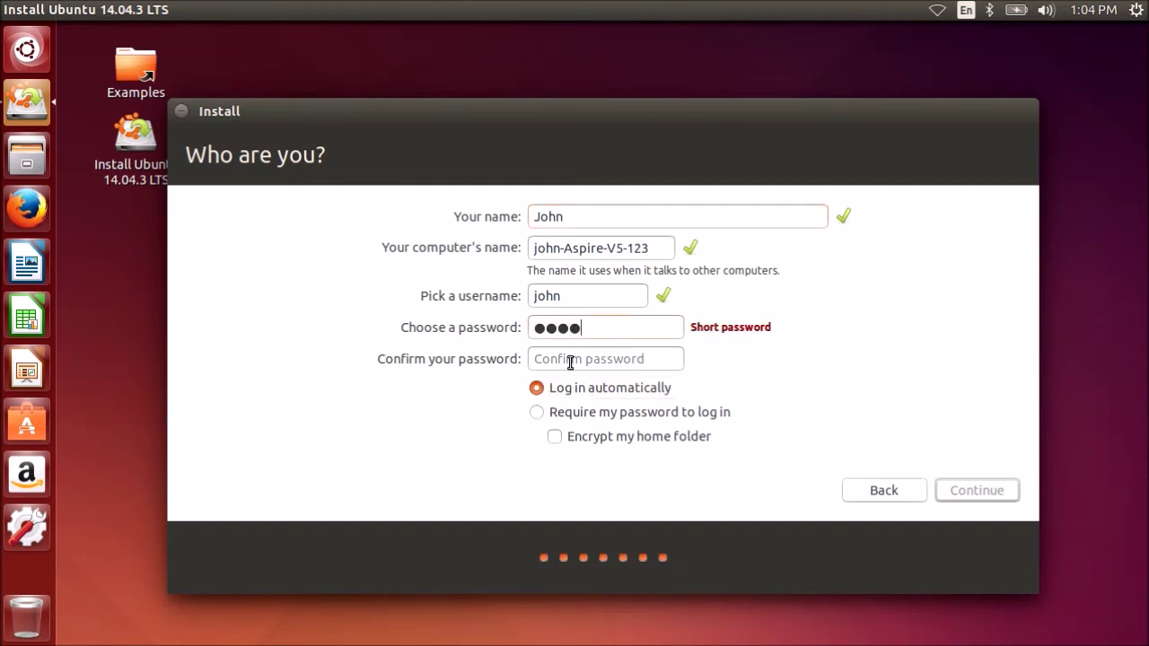
pyautogui.click(569, 359)
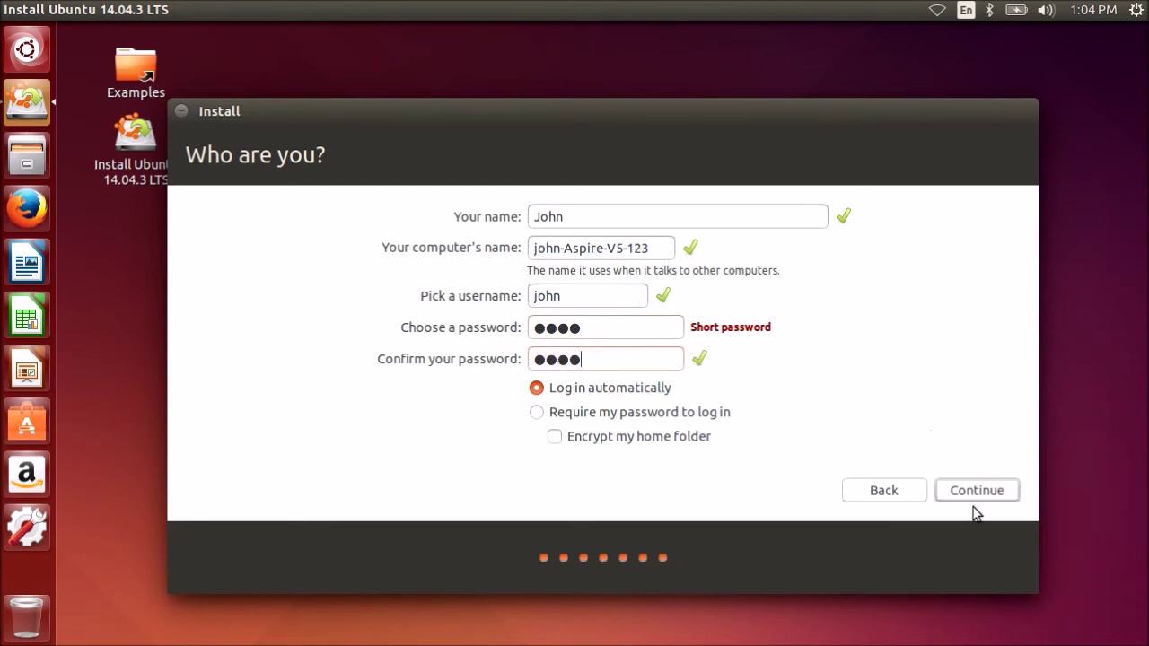
pyautogui.click(980, 491)
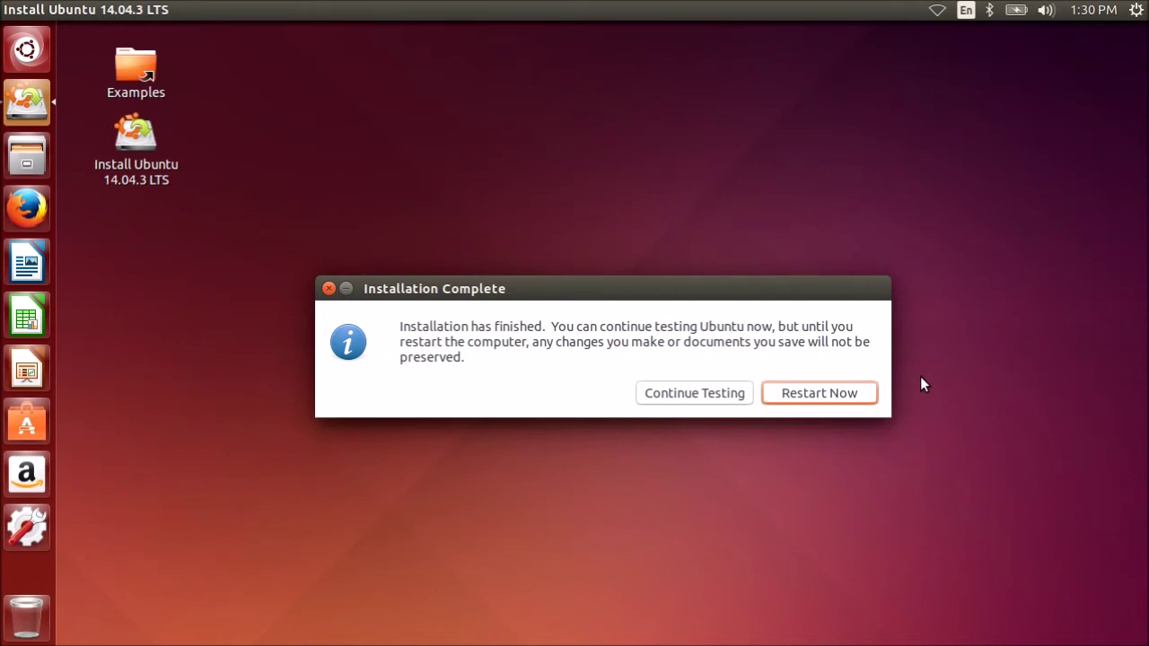
# - Restart into the newly installed Ubuntu 14.04 system
pyautogui.click(806, 395)
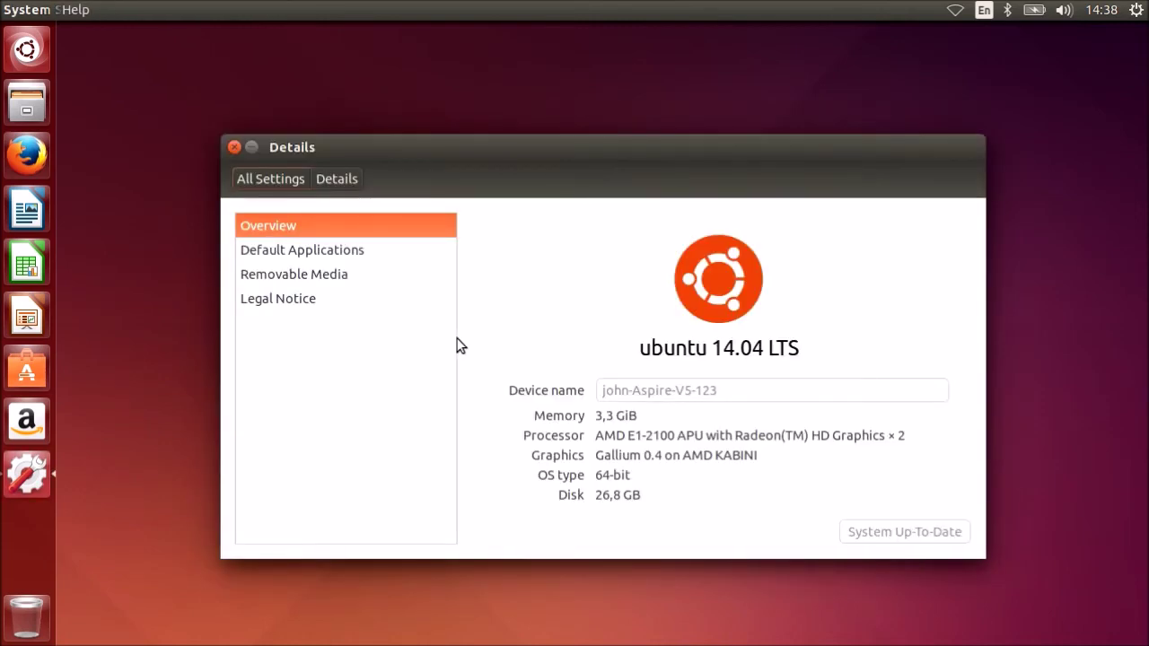
# - Check the root disk's properties in Files (26,2 GB, 21,5 GB free), then close all windows
pyautogui.click(234, 147)
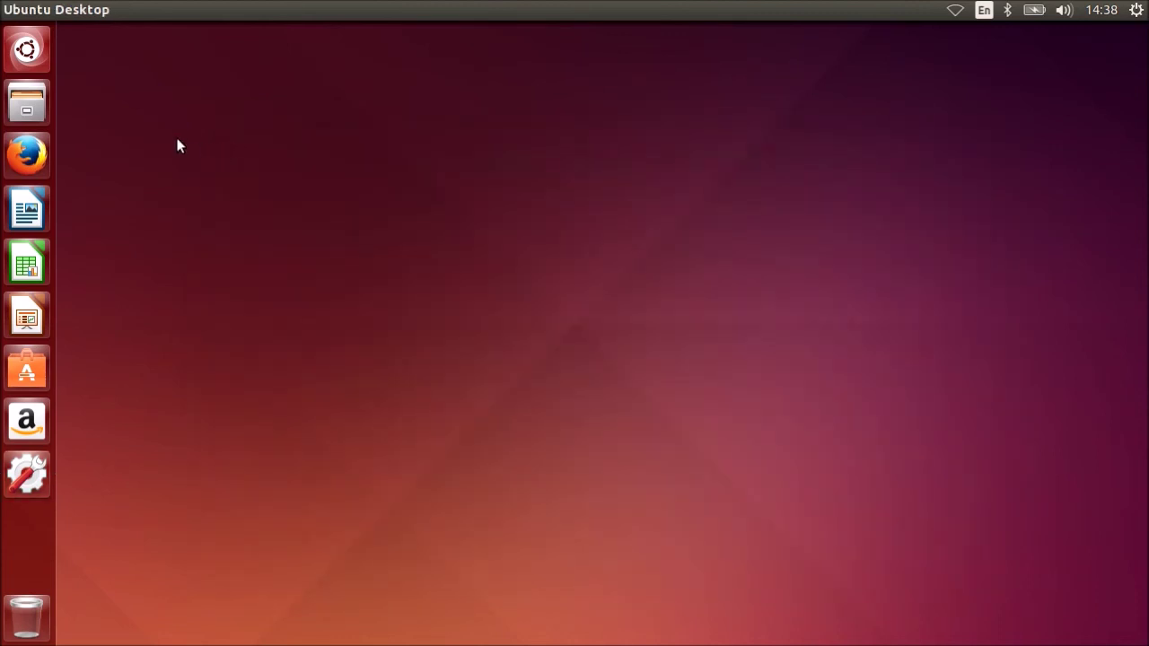
pyautogui.click(30, 108)
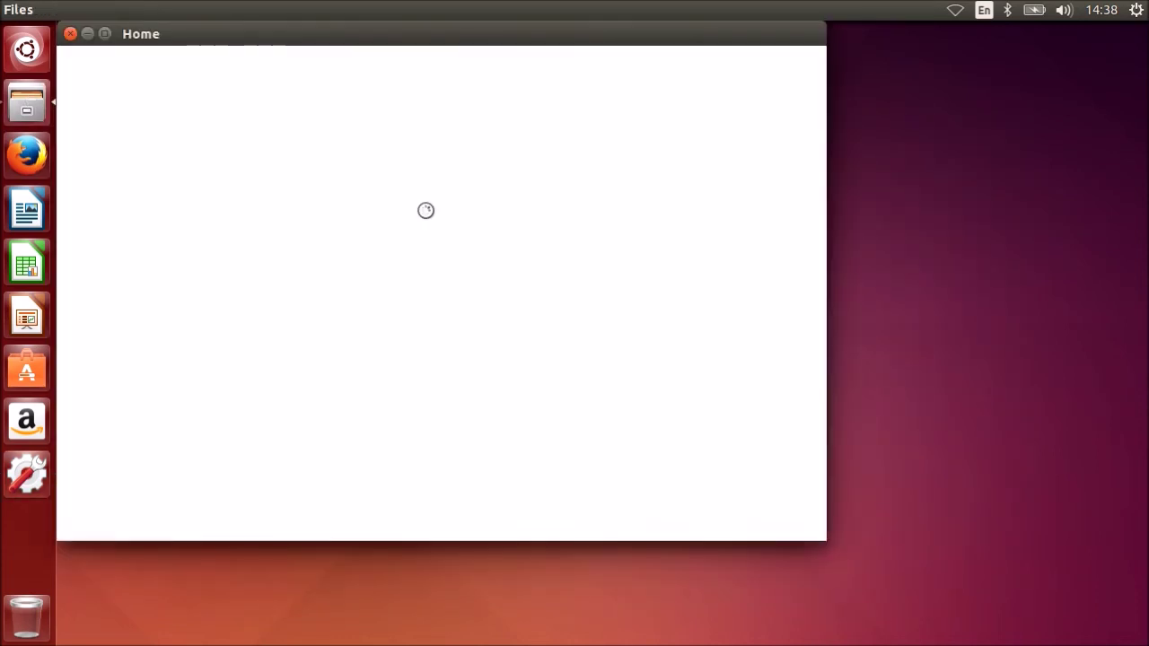
pyautogui.click(135, 353)
pyautogui.rightClick(135, 353)
pyautogui.click(204, 482)
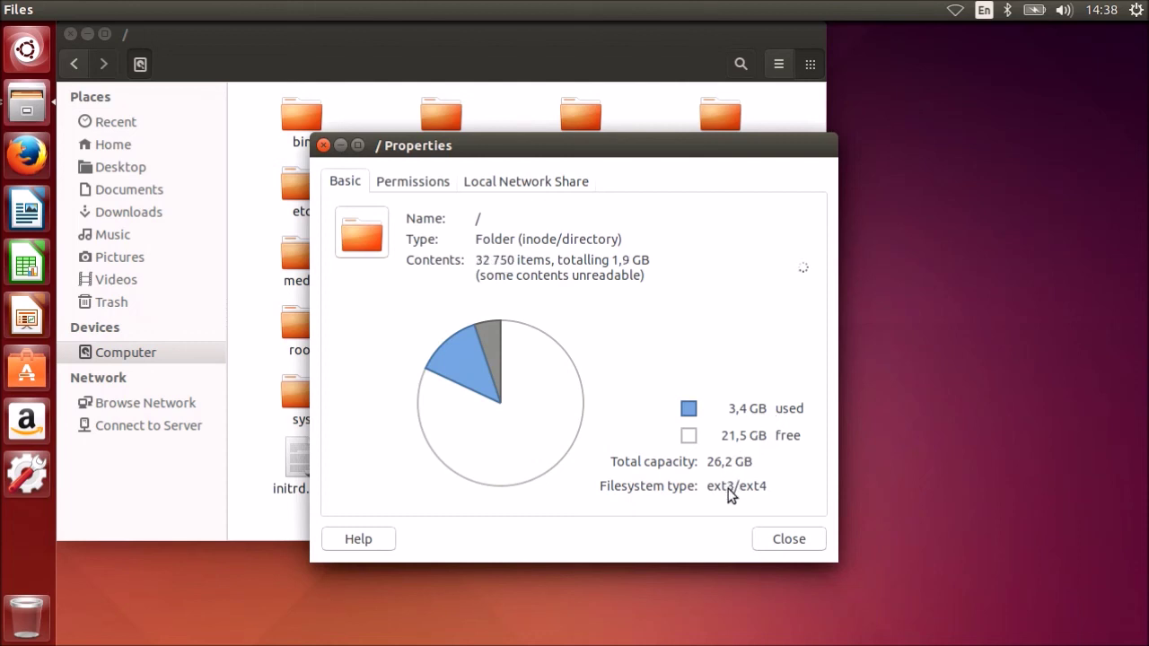
pyautogui.click(793, 539)
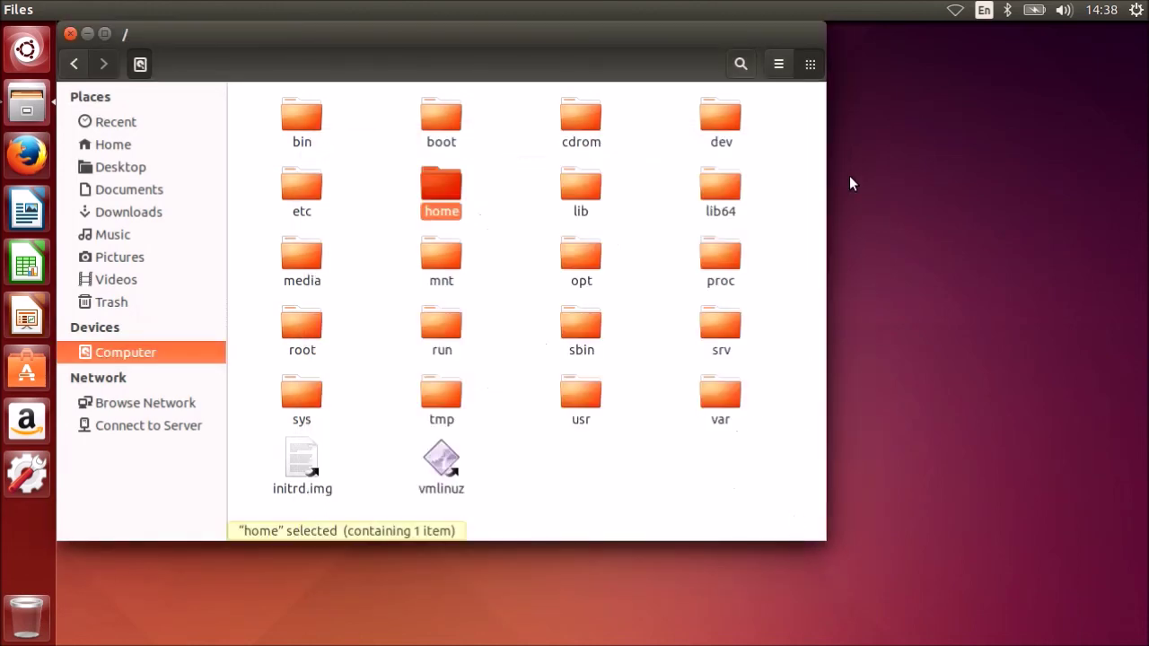
pyautogui.click(71, 36)
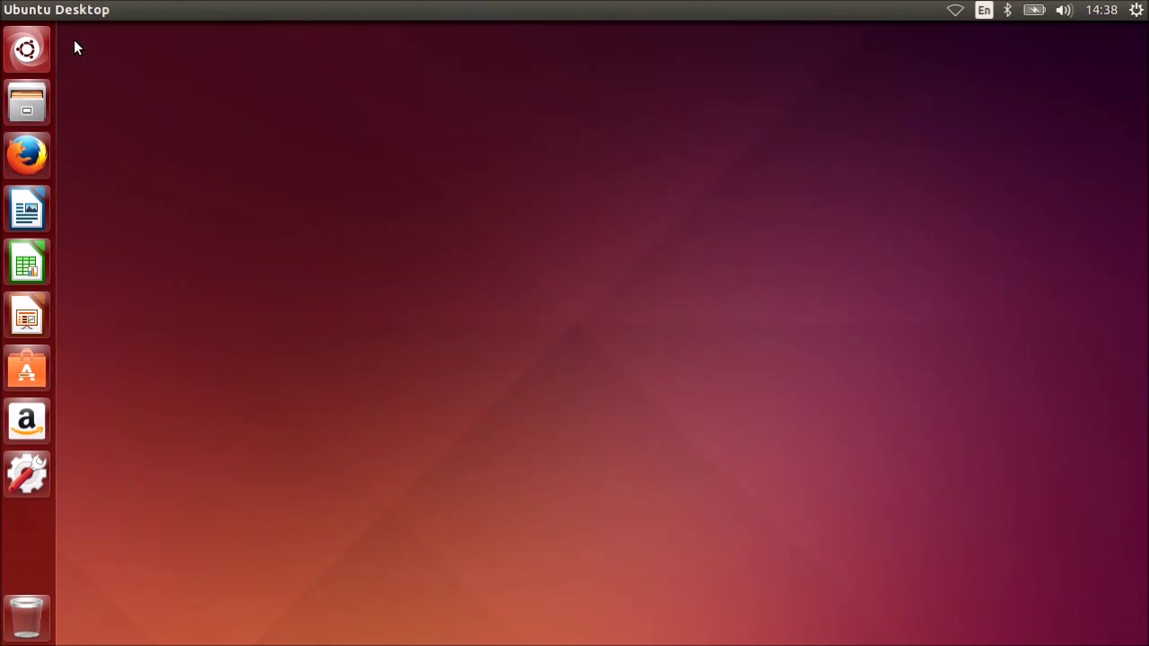
# - Choose Shut Down… from the top-bar system menu
pyautogui.click(1135, 10)
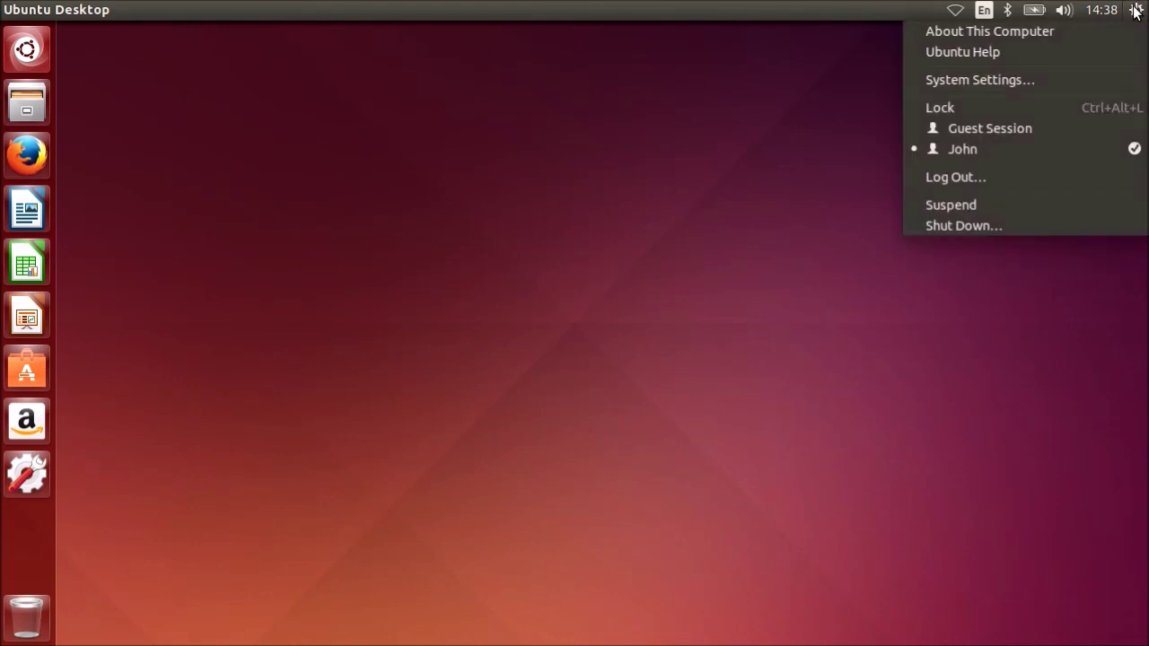
pyautogui.click(1023, 225)
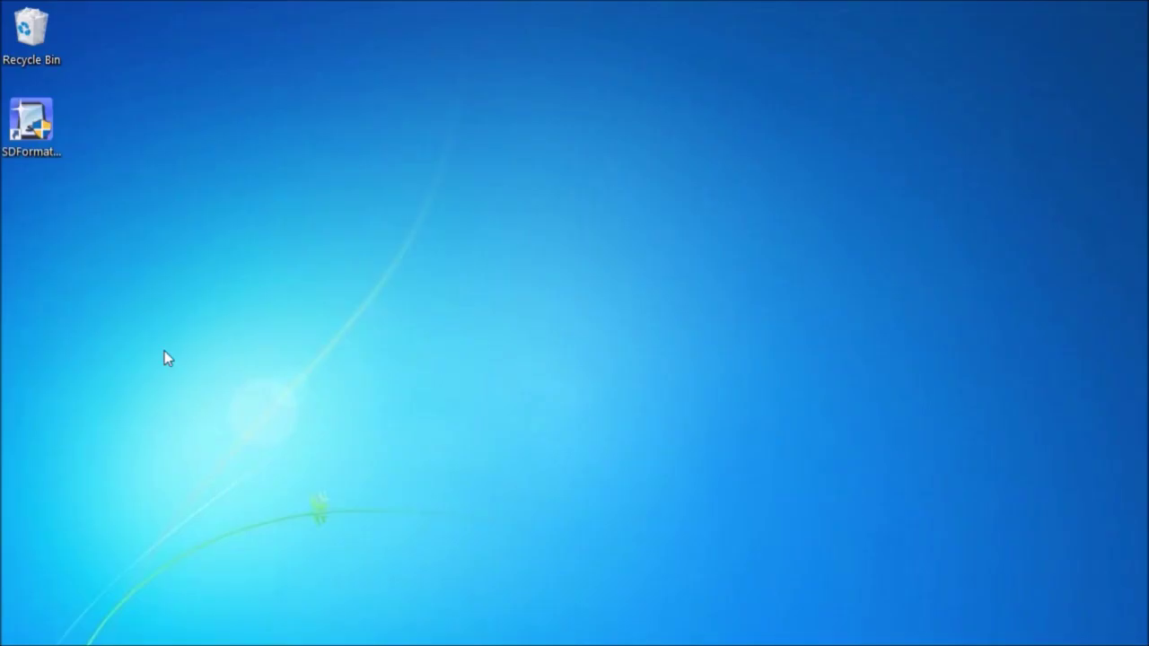
# - Launch SDFormatter from its Windows desktop shortcut
pyautogui.click(40, 129)
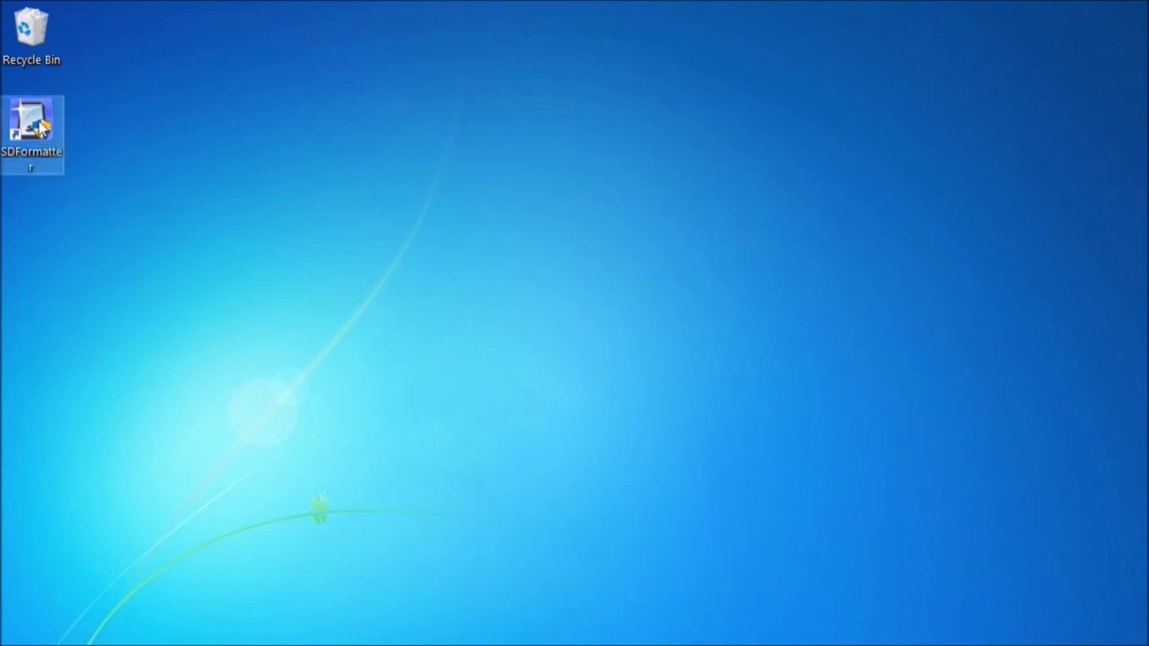
pyautogui.doubleClick(40, 129)
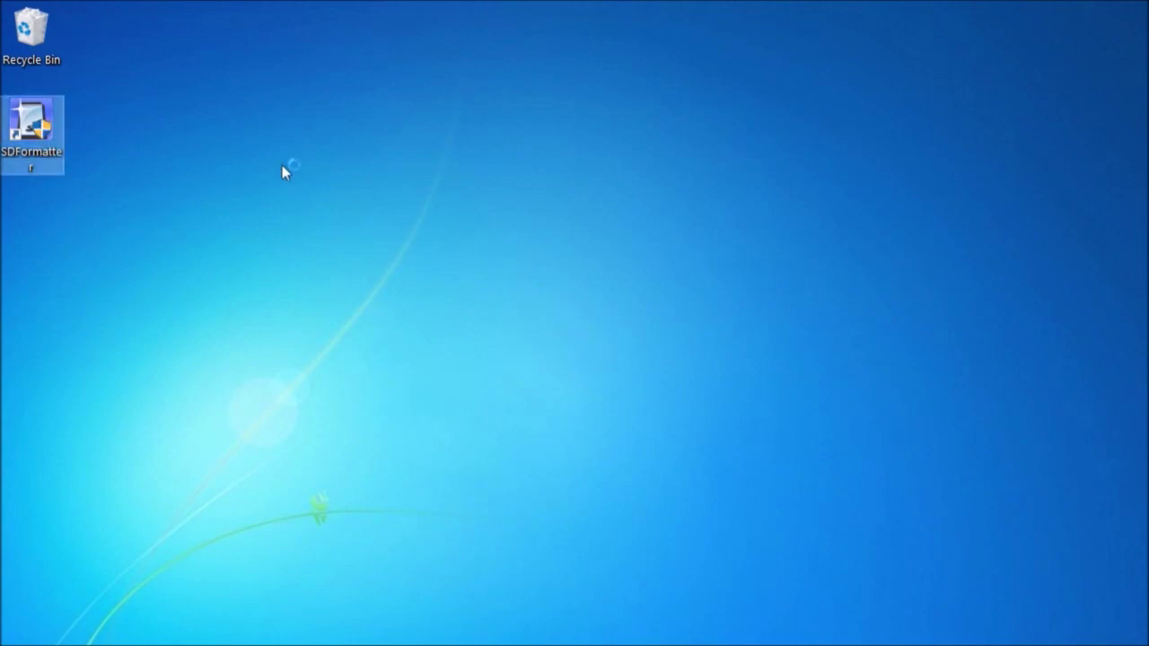